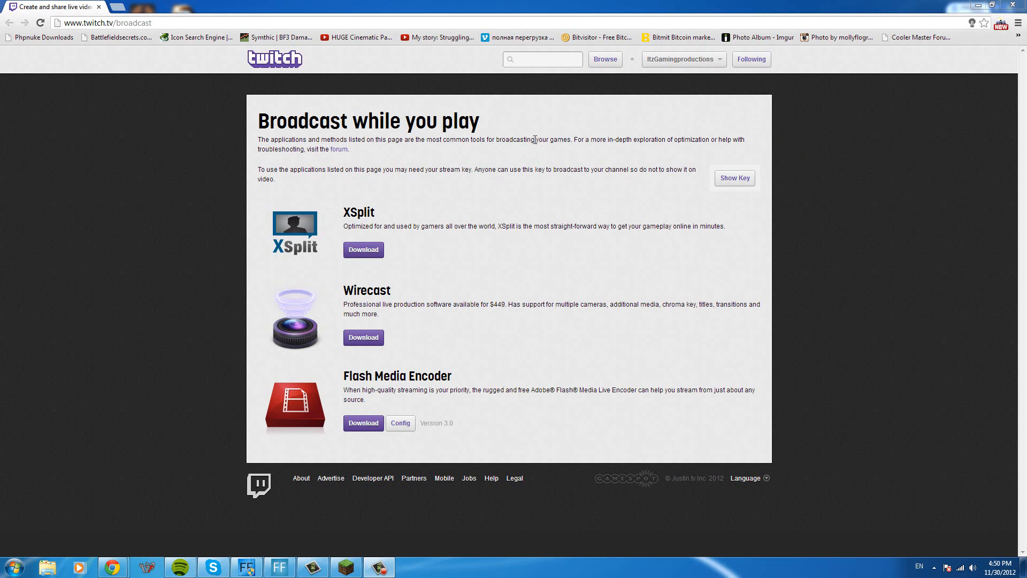
- Review the broadcasting applications listed on the Twitch broadcast page, focusing on the XSplit entry
left_click_drag(248, 132, 274, 119)
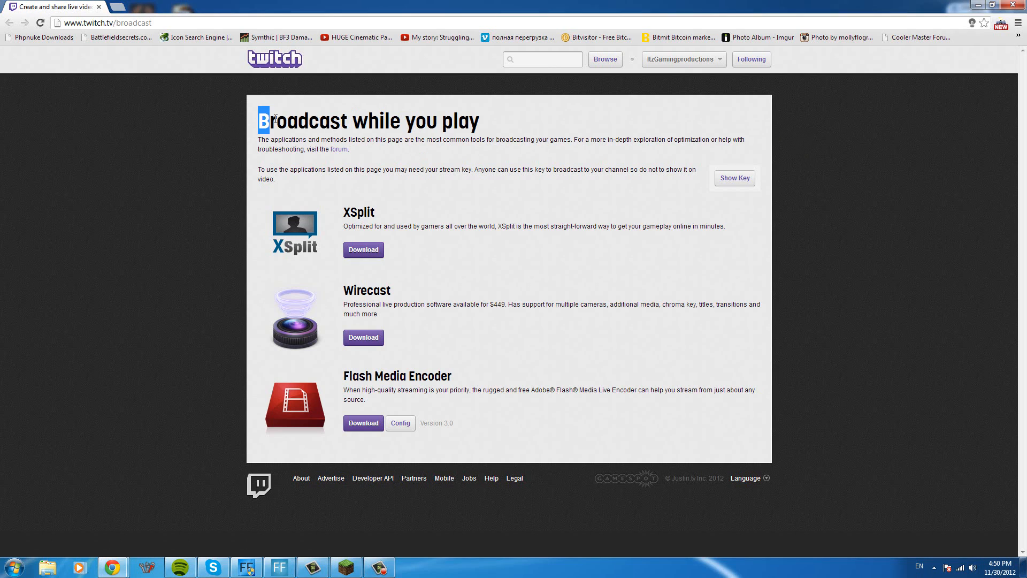
left_click(216, 130)
left_click_drag(341, 220, 351, 213)
left_click(364, 217)
double_click(360, 212)
left_click(381, 215)
left_click_drag(373, 214, 347, 213)
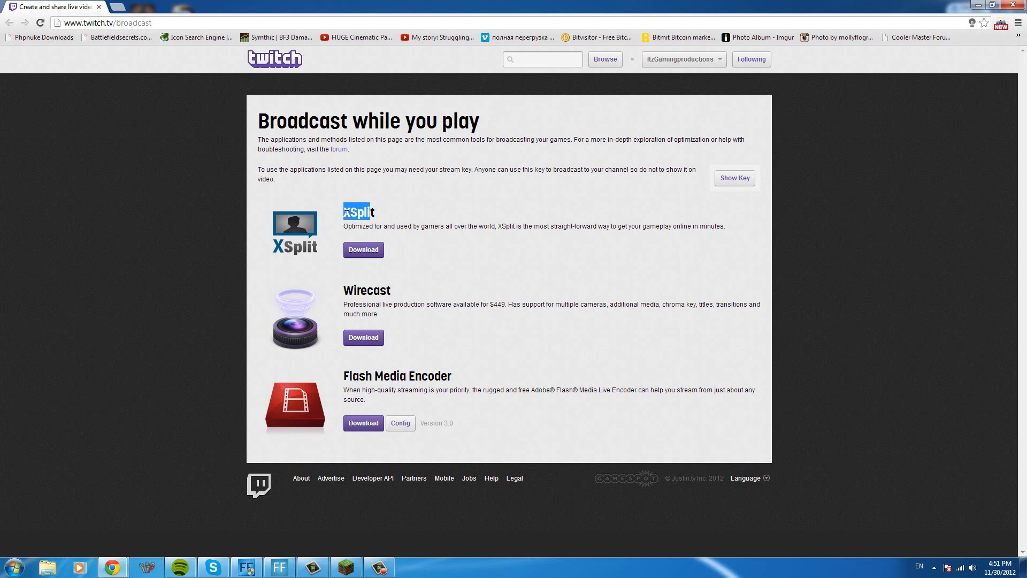
left_click(376, 214)
left_click_drag(376, 214, 339, 216)
left_click_drag(446, 227, 499, 224)
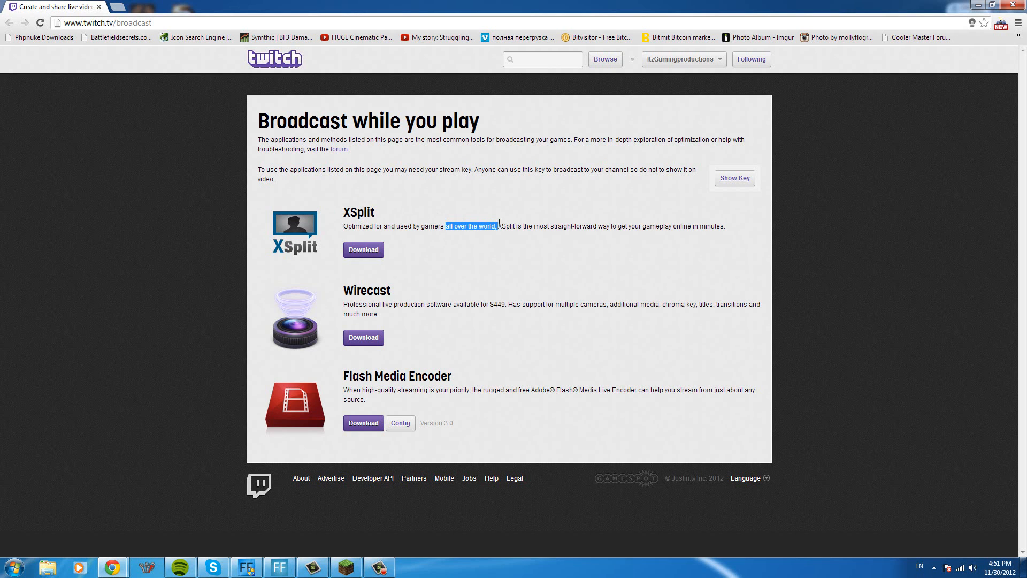
left_click(531, 226)
- Minimize the browser and the Minecraft window, and bring up the capture settings in FFsplit
left_click(979, 5)
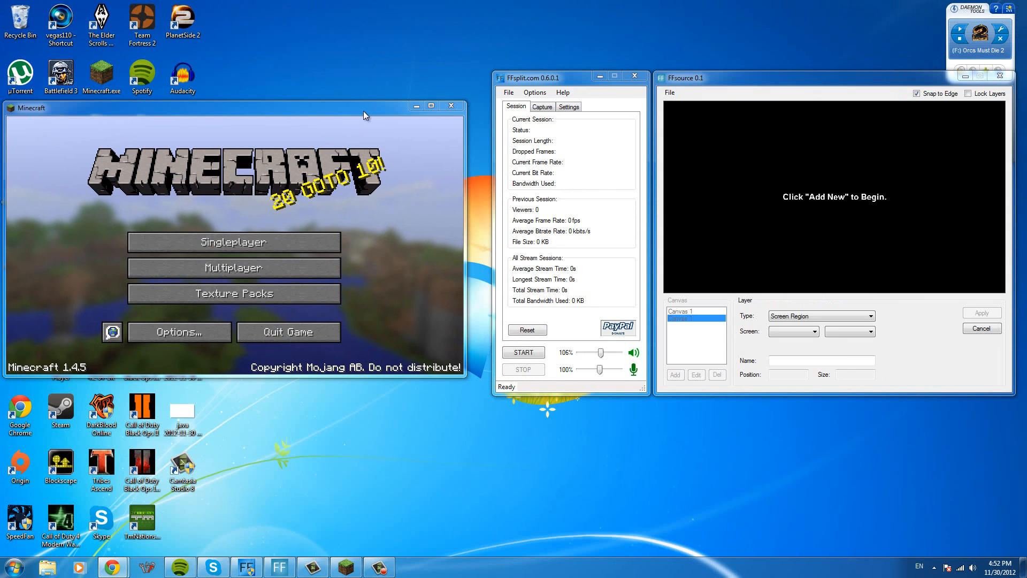
left_click_drag(363, 111, 371, 113)
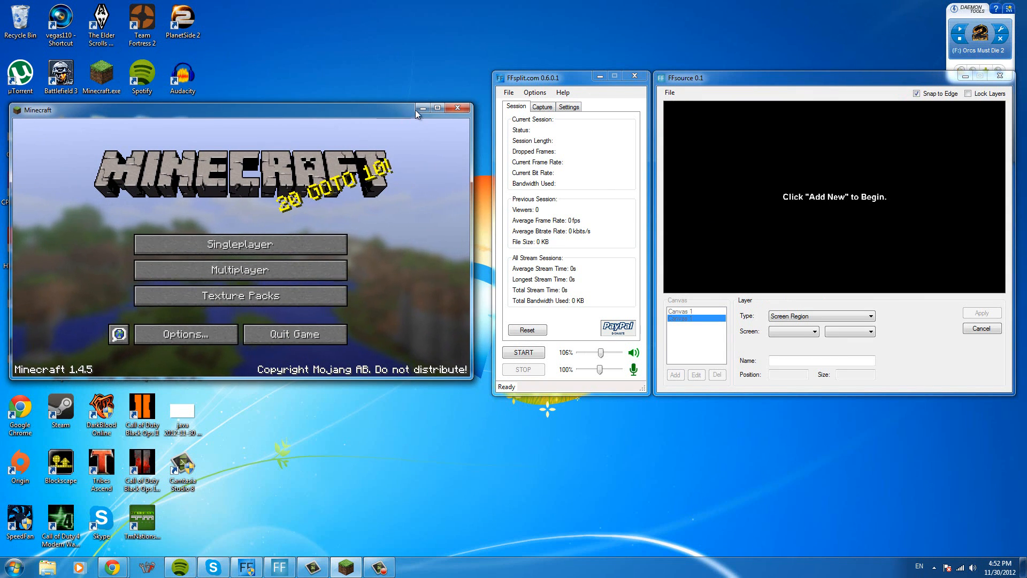
left_click(423, 107)
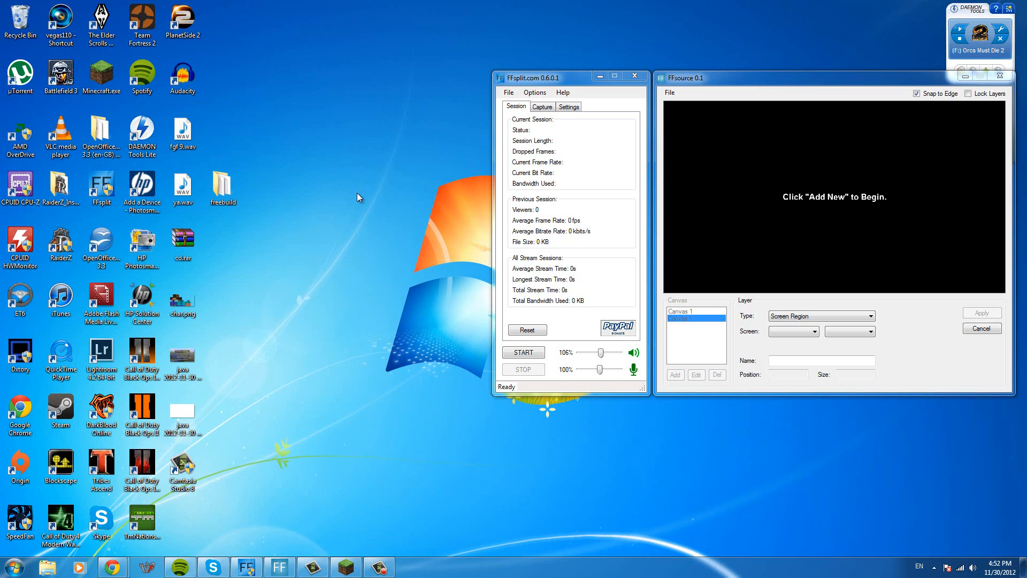
left_click(679, 316)
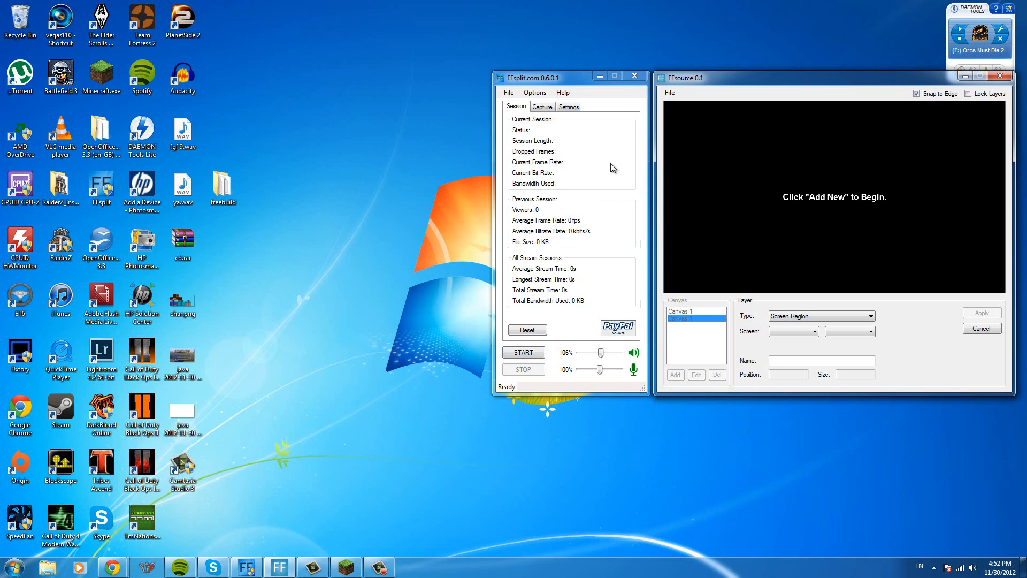
left_click(543, 108)
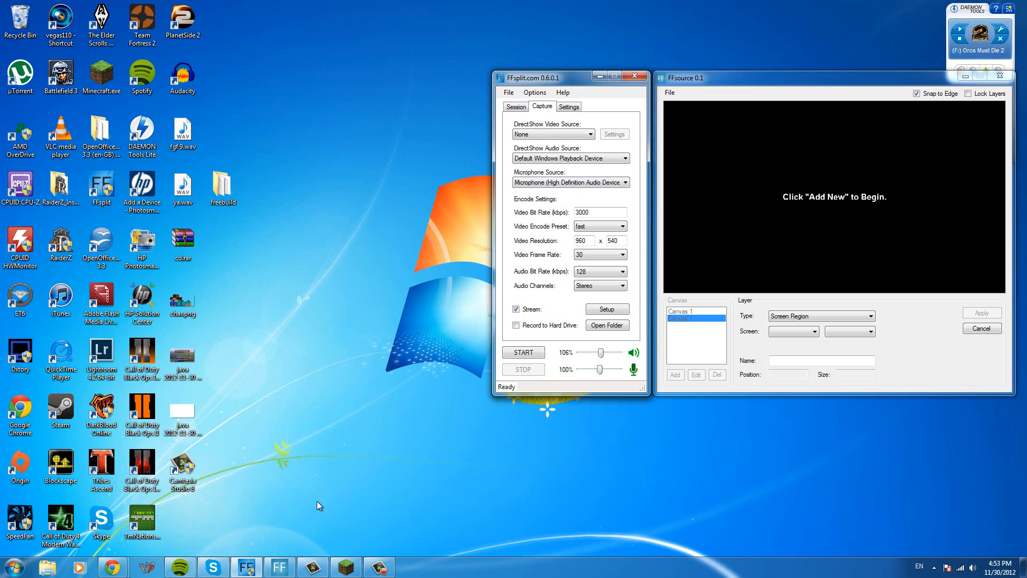
- Switch to the Twitch broadcast page in Chrome, reveal the channel's stream key, and return to FFsplit
mouse_move(124, 571)
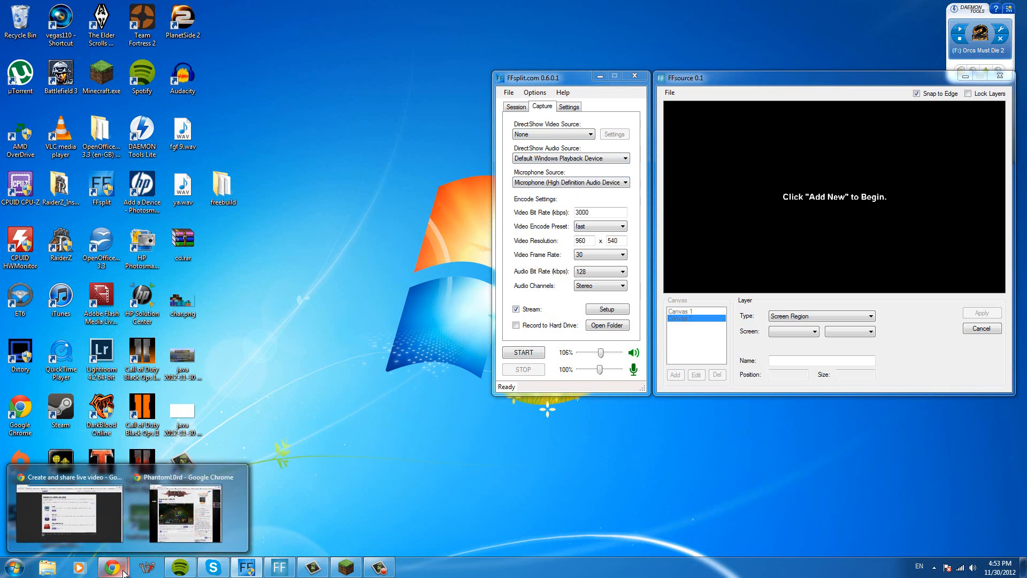
left_click(88, 512)
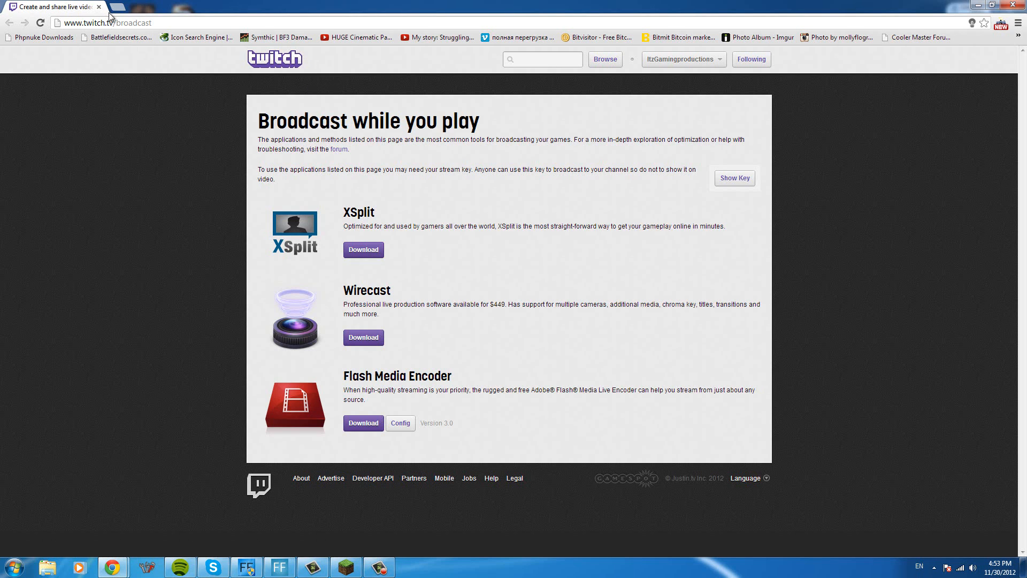
left_click_drag(65, 23, 159, 20)
left_click(173, 23)
left_click(728, 178)
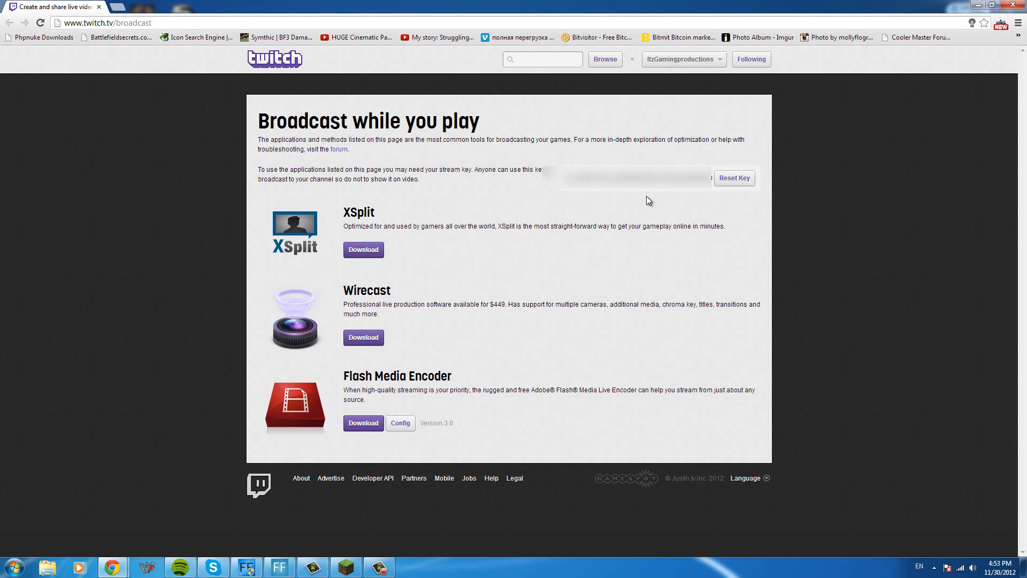
left_click(978, 5)
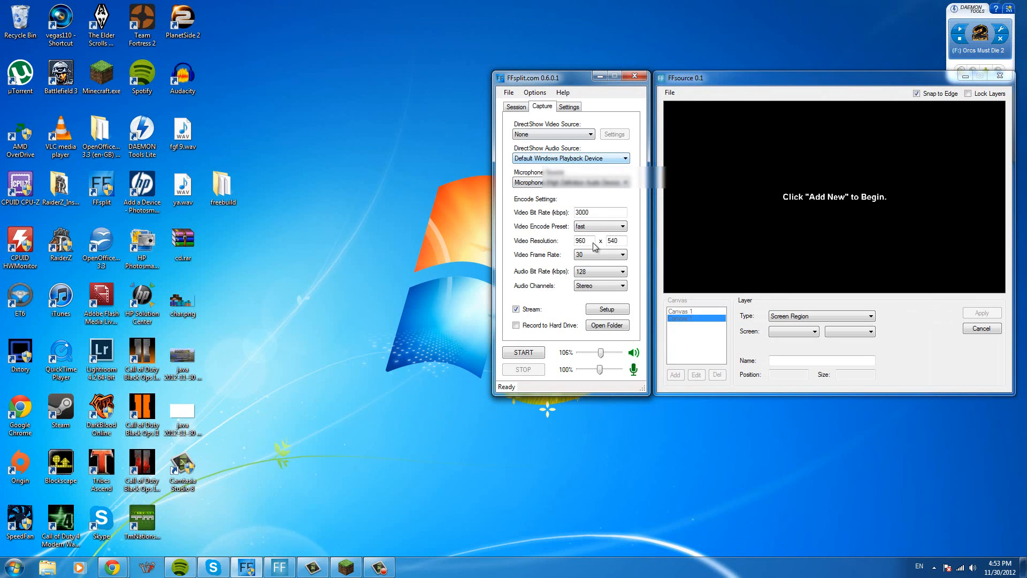
- Check the stream key and username in the Twitch/Justin.tv stream setup and apply the setup
left_click(621, 310)
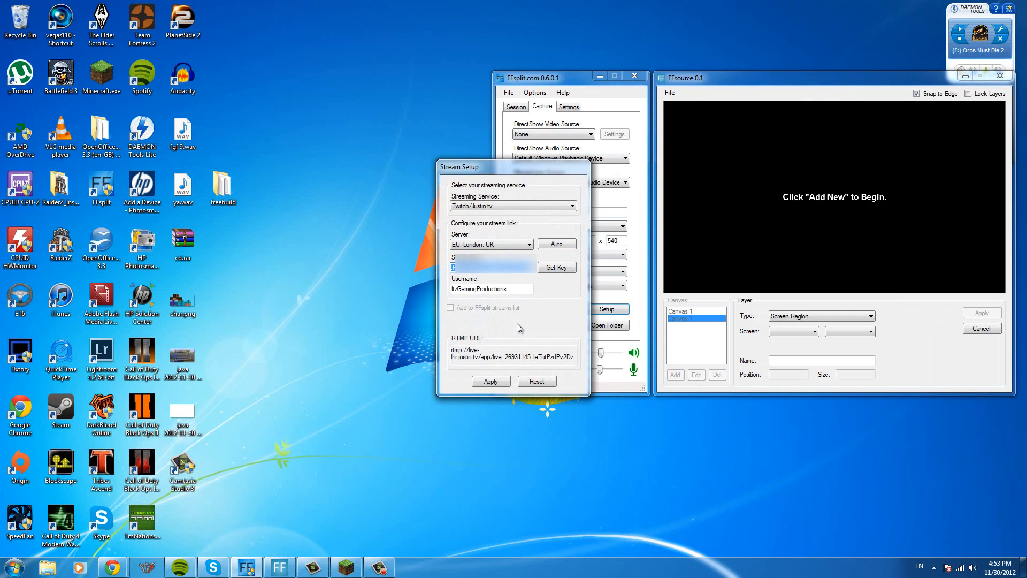
left_click(509, 268)
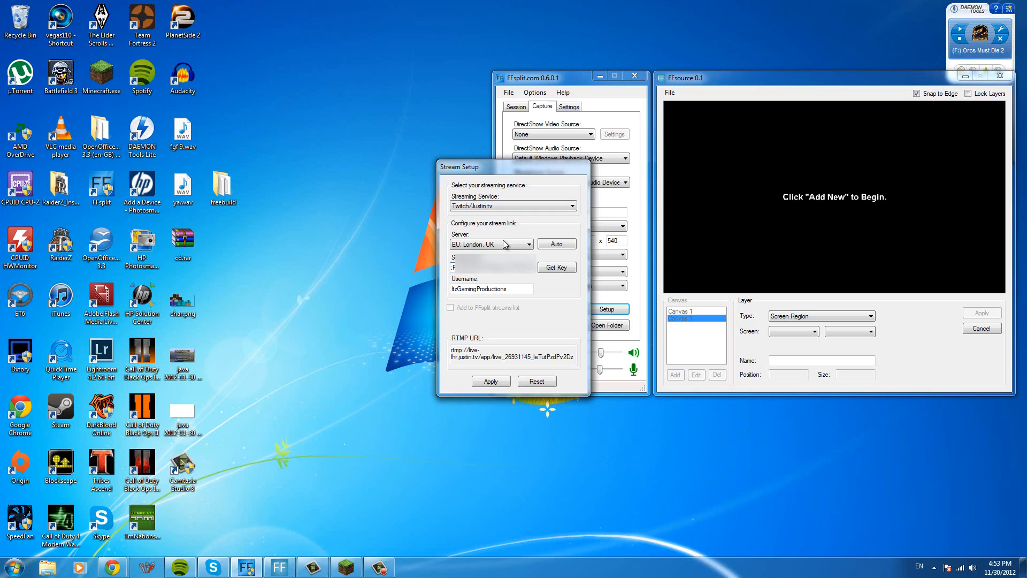
left_click_drag(462, 289, 505, 288)
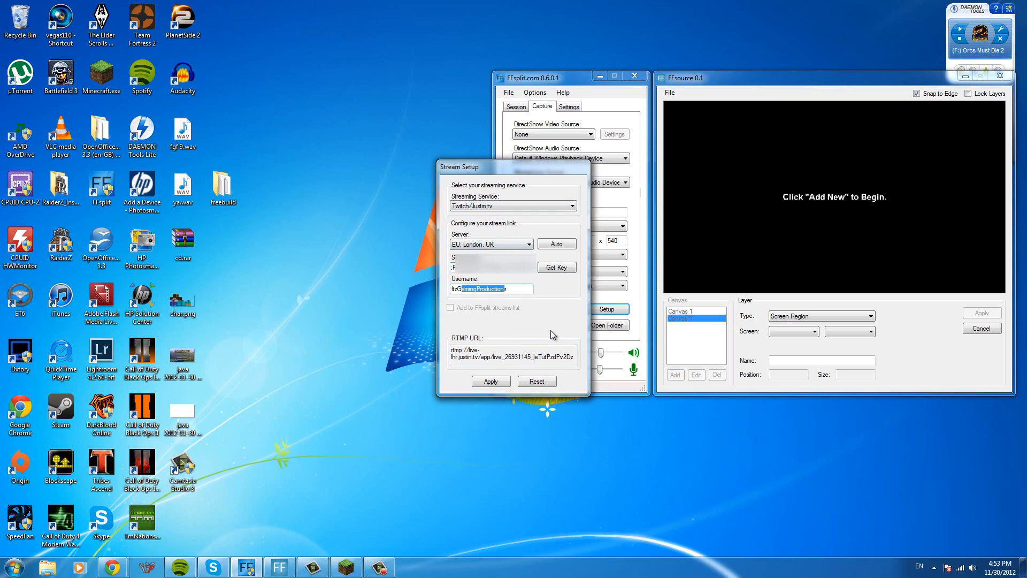
left_click(489, 382)
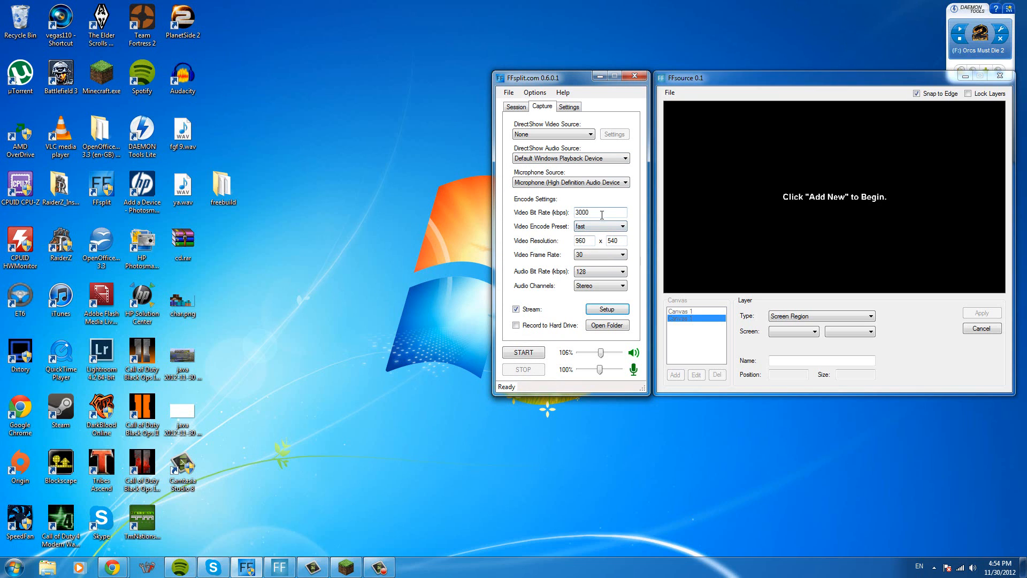
- Choose the fast video encode preset and check the video bit rate and resolution fields
left_click_drag(603, 210, 567, 217)
left_click(600, 229)
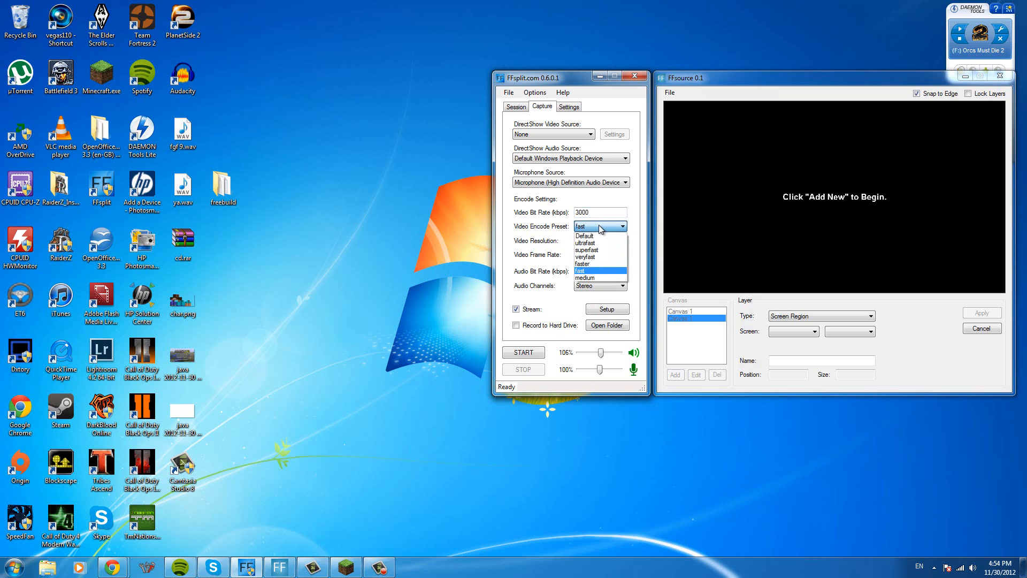
left_click(588, 271)
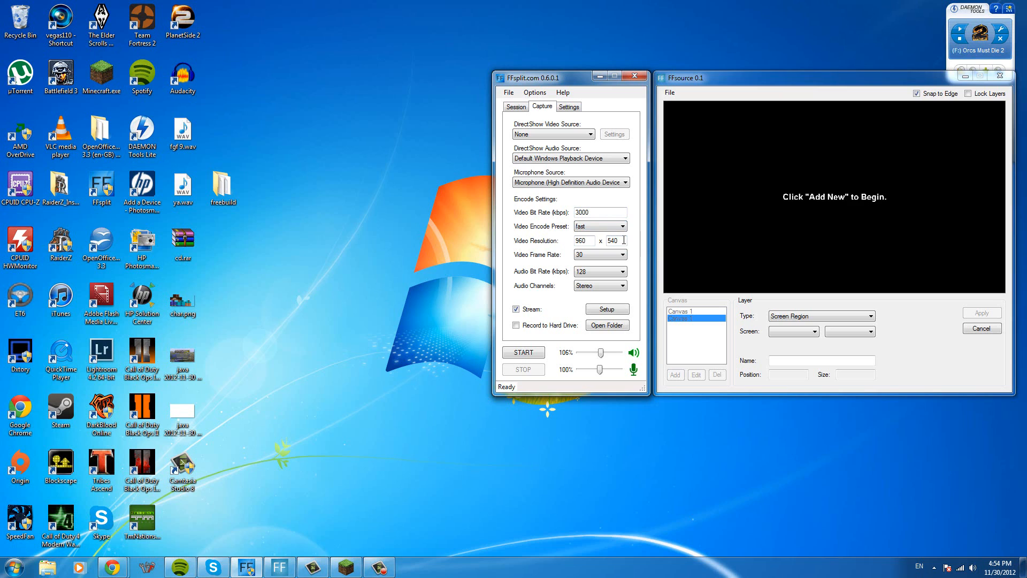
double_click(592, 240)
- Set the audio source to Default Windows Playback Device and the microphone source to Microphone (High Definition Audio Device)
left_click(564, 157)
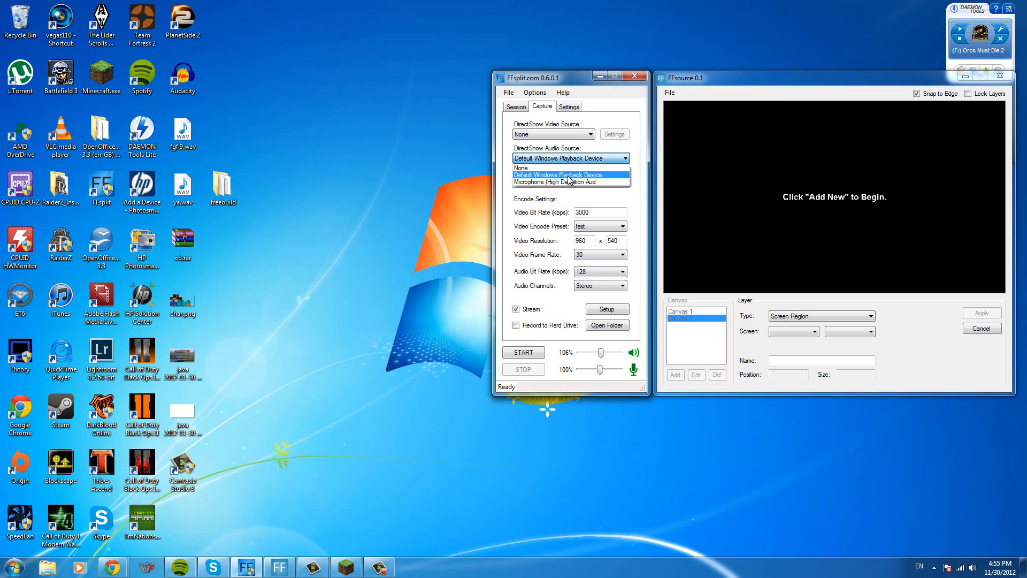
left_click(569, 177)
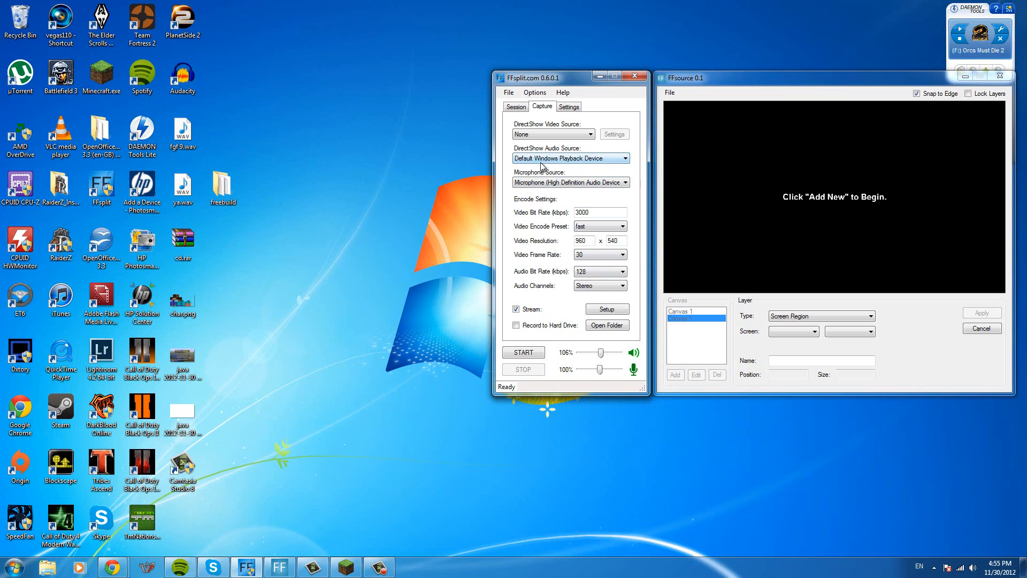
left_click(539, 161)
left_click(545, 174)
left_click(571, 183)
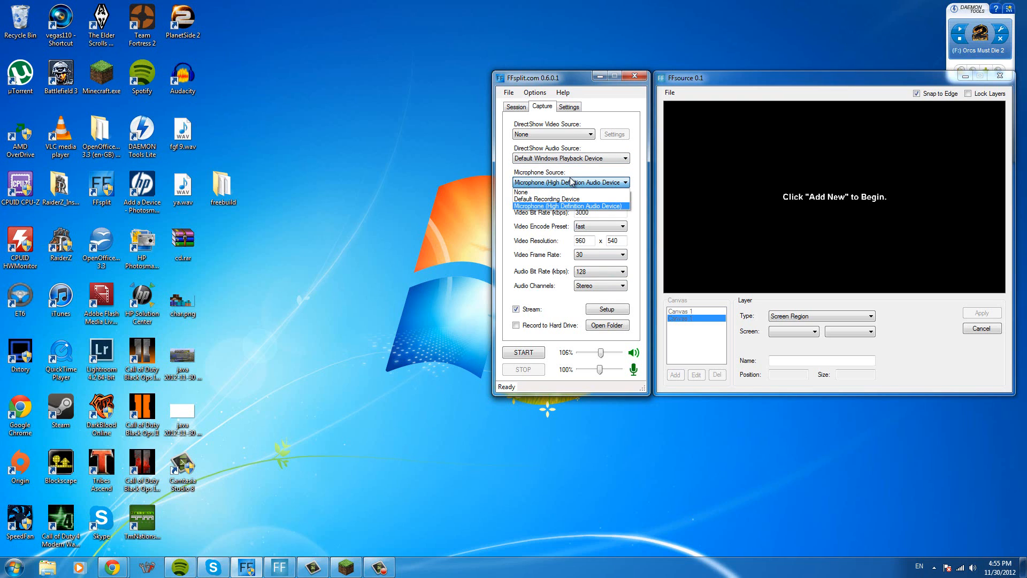
left_click(564, 206)
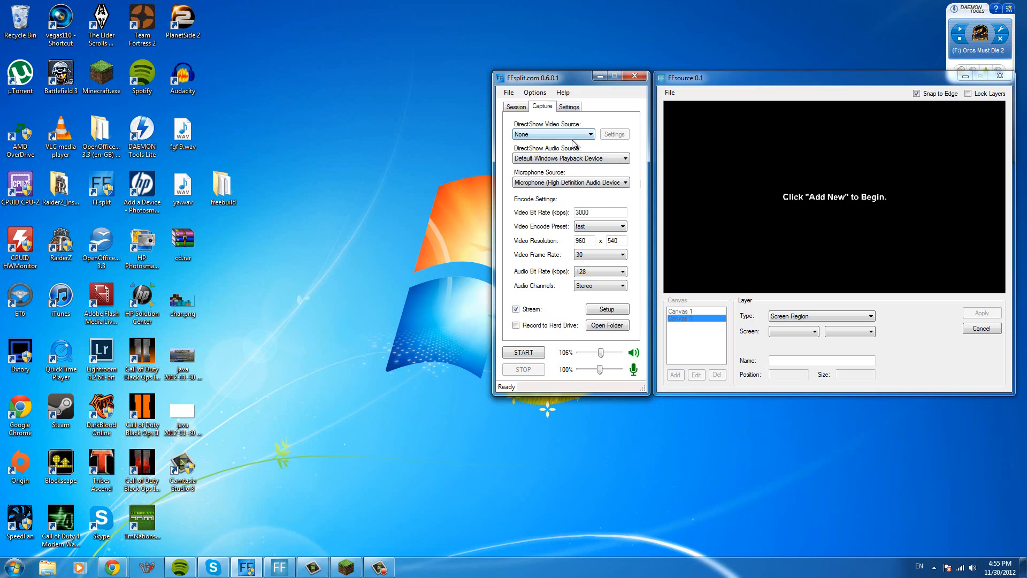
- Set the DirectShow video source to FFsource and close the extra FFsource window
left_click(540, 135)
left_click(537, 143)
left_click(541, 136)
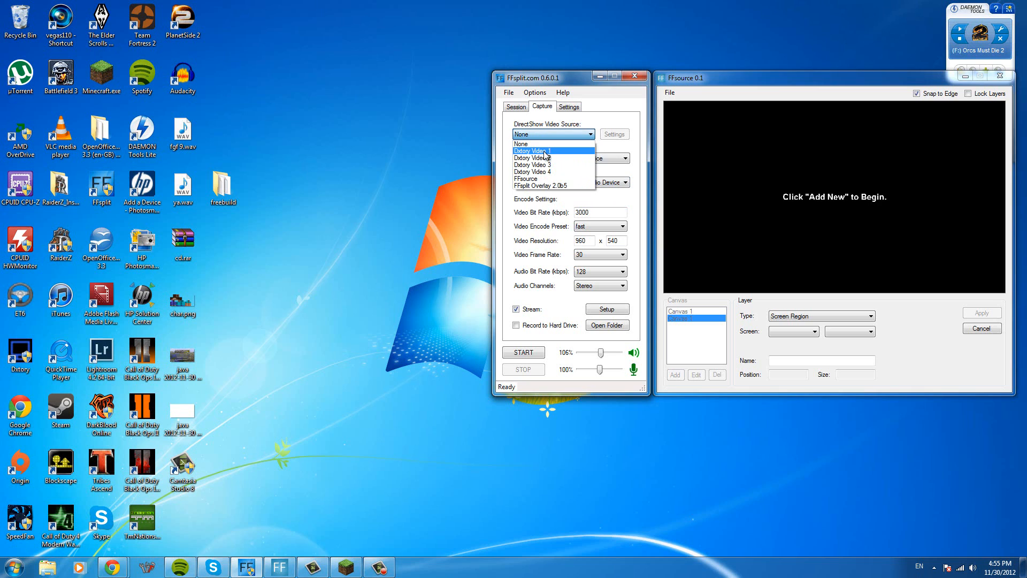
left_click(554, 180)
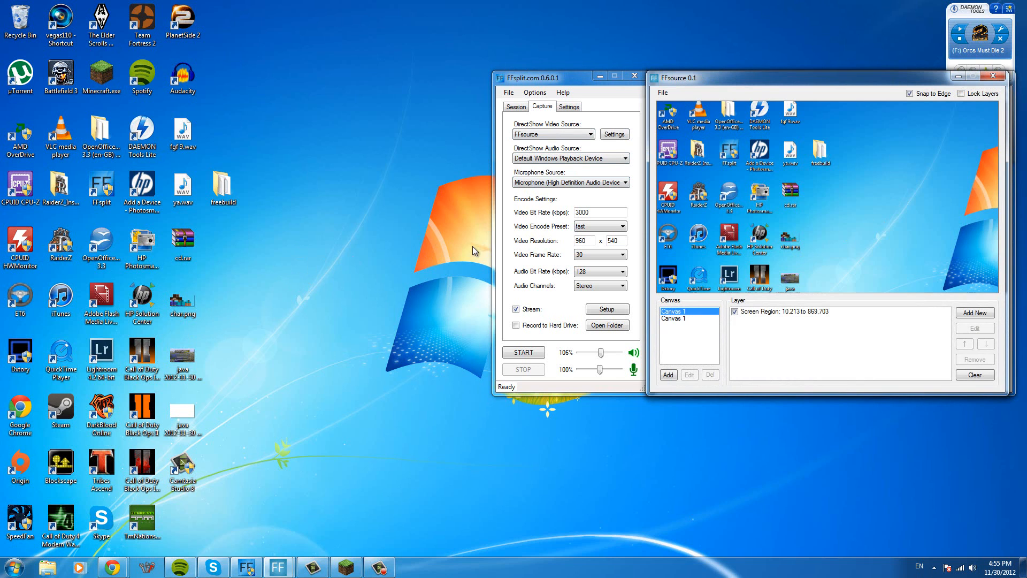
left_click_drag(795, 78, 577, 153)
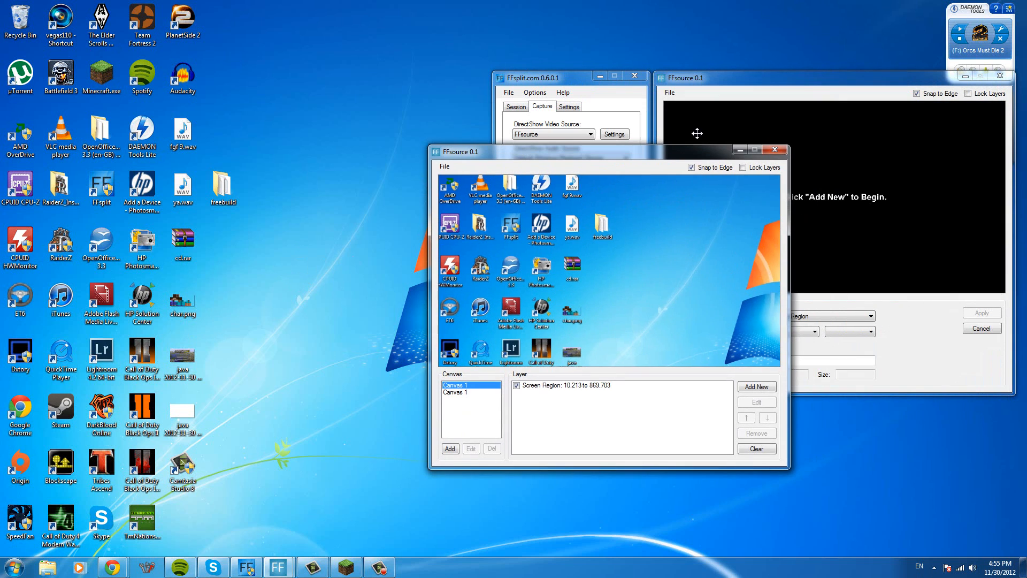
left_click(781, 153)
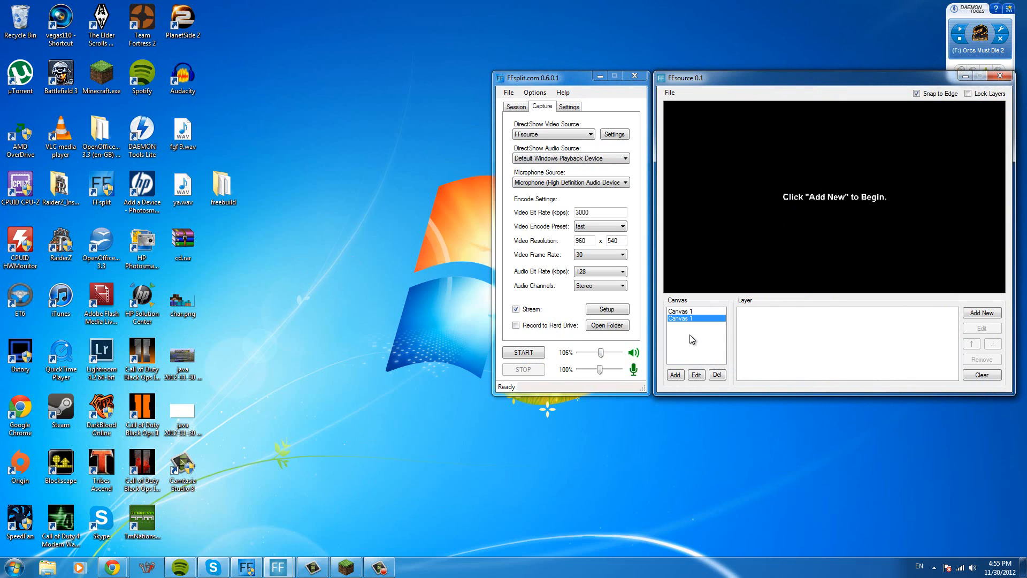
- Clear the layers of the first canvas and delete the second canvas in FFsource
left_click(690, 312)
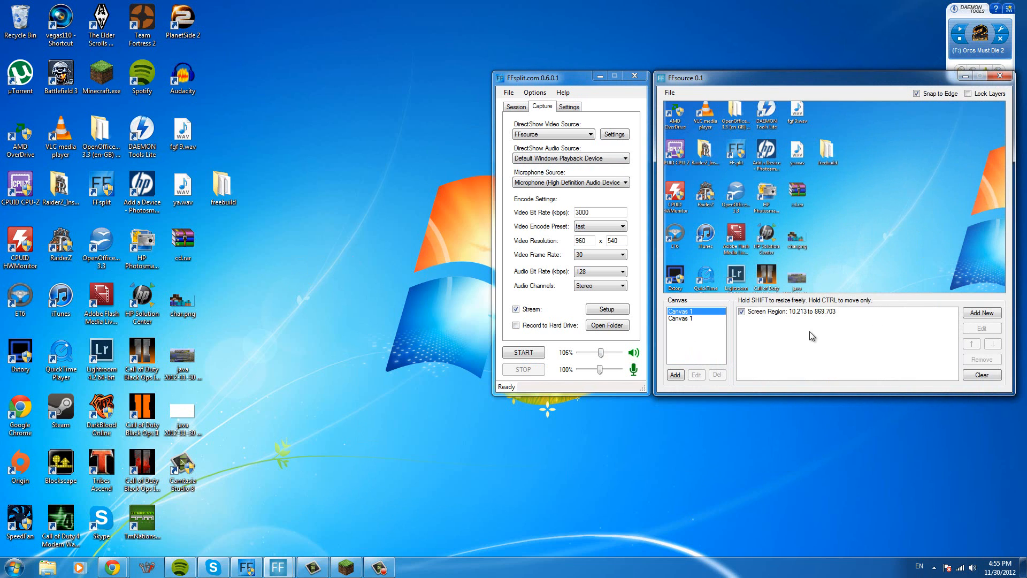
left_click(872, 312)
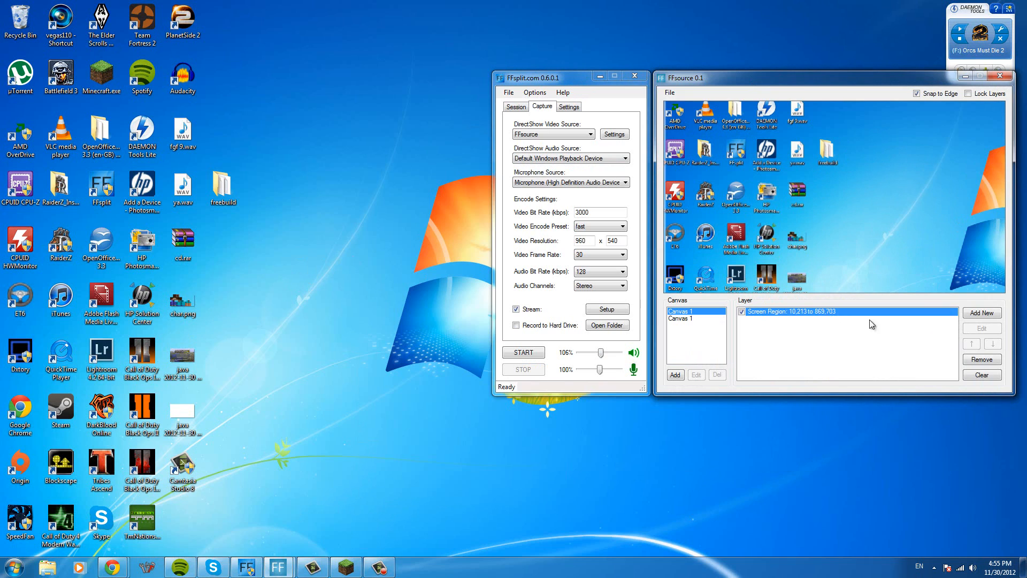
left_click(982, 376)
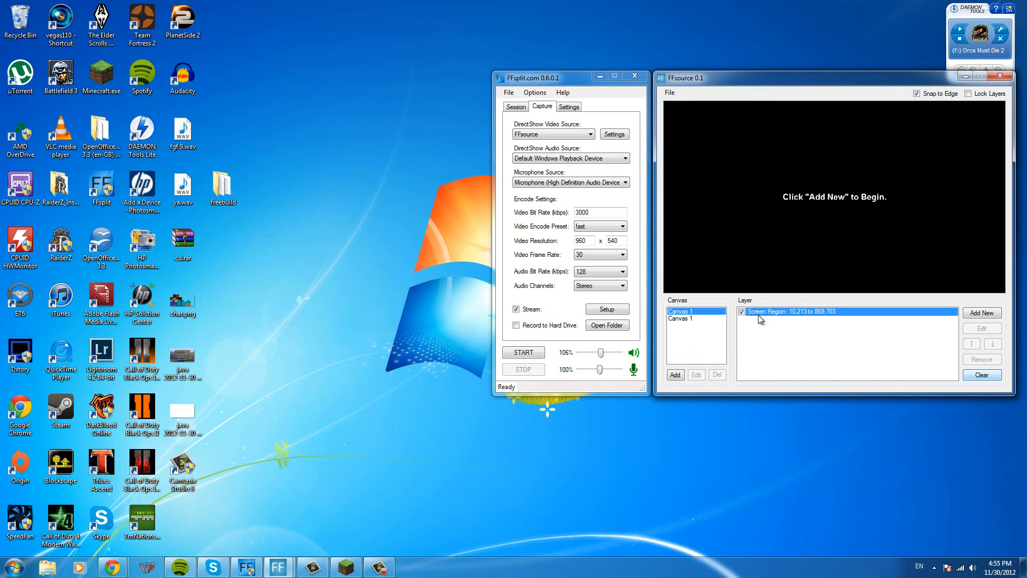
left_click(689, 319)
left_click(717, 375)
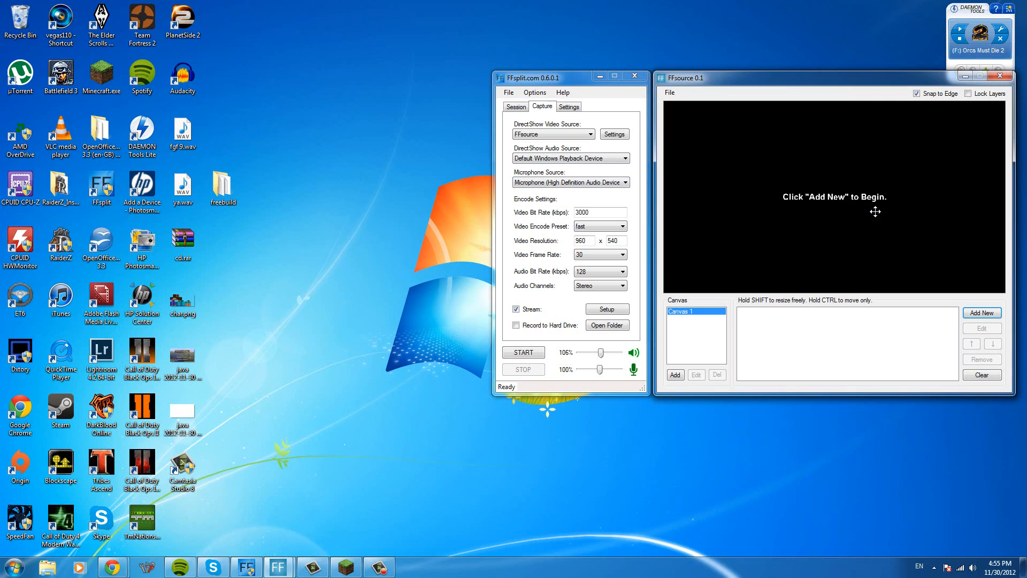
- Start a new layer on Canvas 1 and bring the Minecraft window up beside the FFsplit windows
left_click(972, 314)
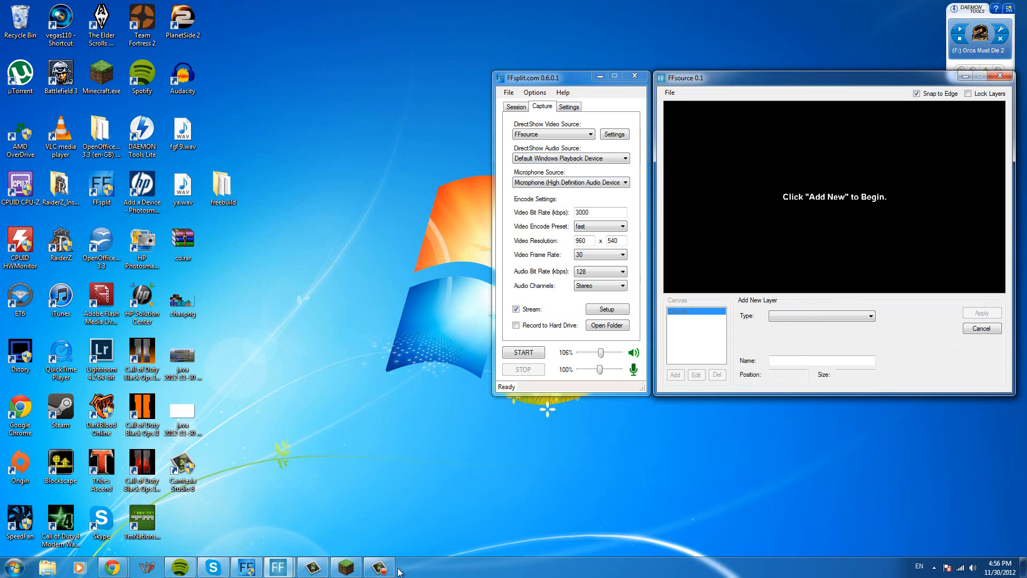
left_click(349, 568)
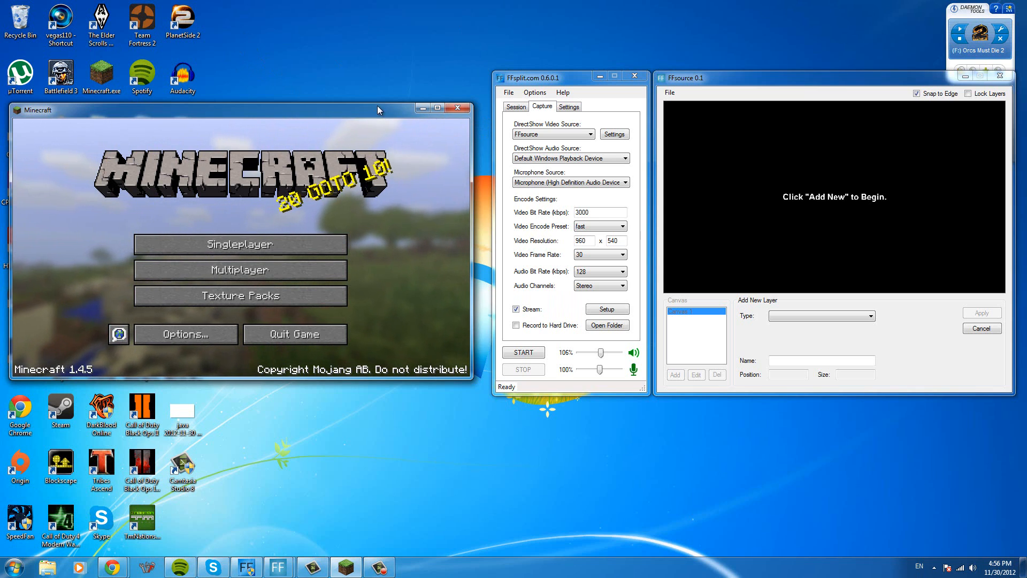
left_click_drag(378, 104, 385, 96)
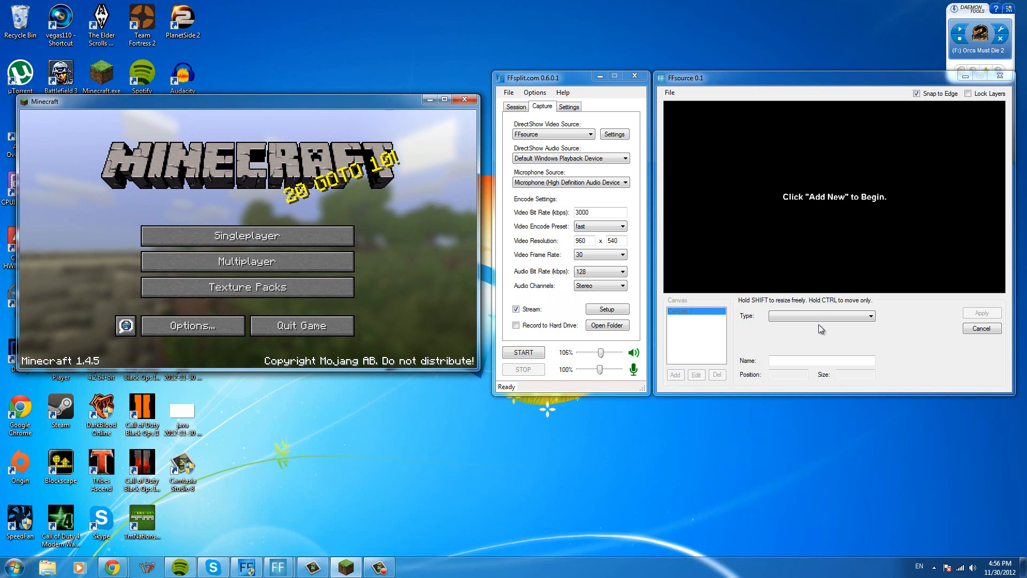
- Set the new layer's type to Screen Region, with Region as the screen source and Draw Borders for its area
left_click(784, 317)
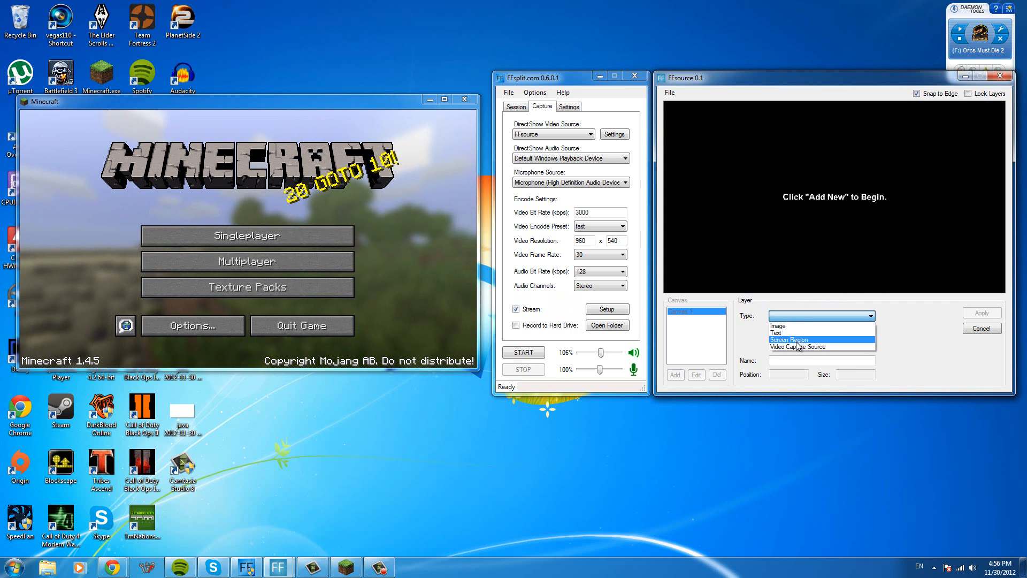
left_click(794, 339)
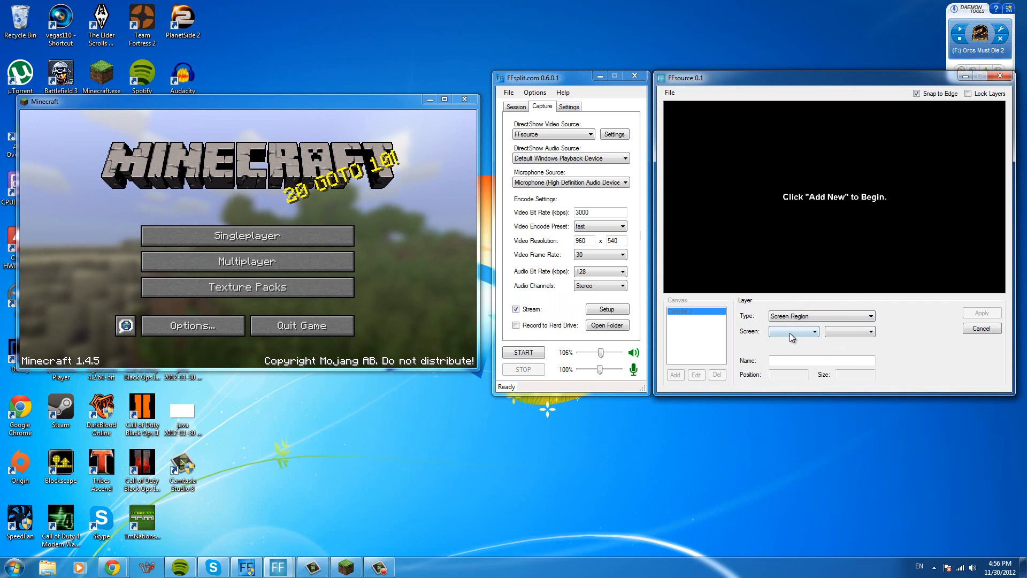
left_click(794, 332)
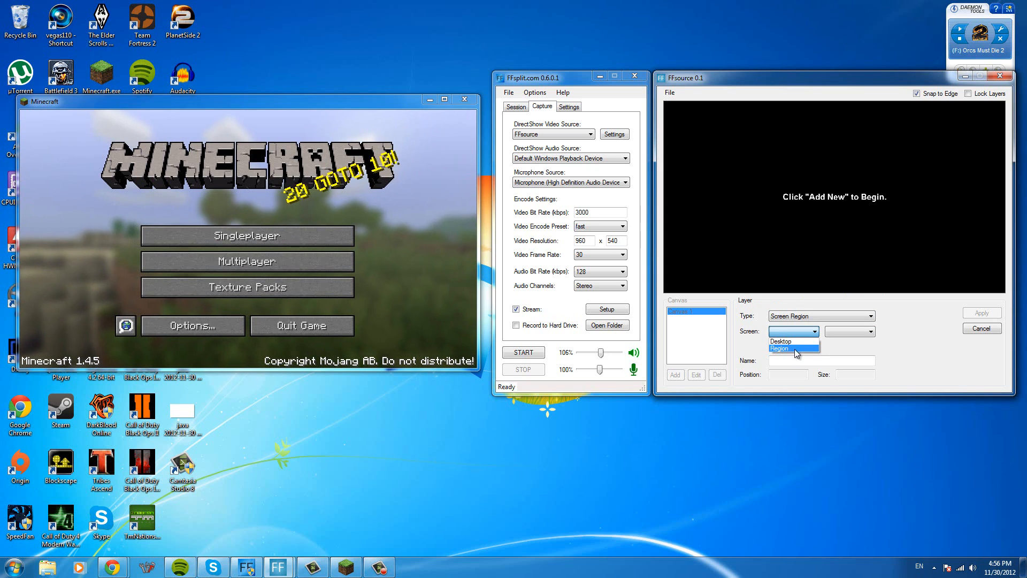
left_click(792, 349)
left_click(850, 332)
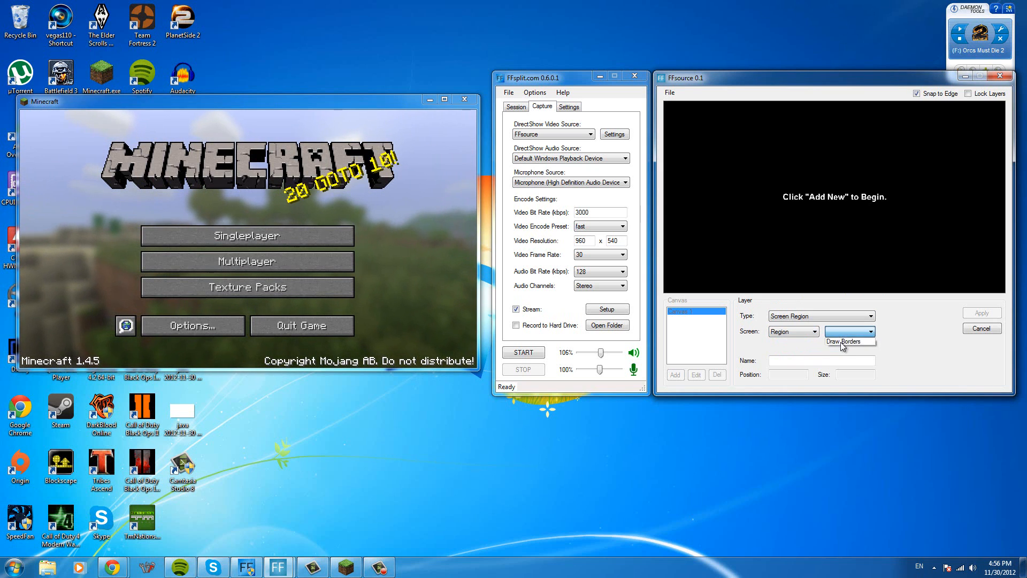
left_click(848, 340)
- Fit the capture region to Minecraft's game area, about 858 by 481 pixels, and enlarge the applied layer to fill the canvas
left_click_drag(553, 302, 116, 172)
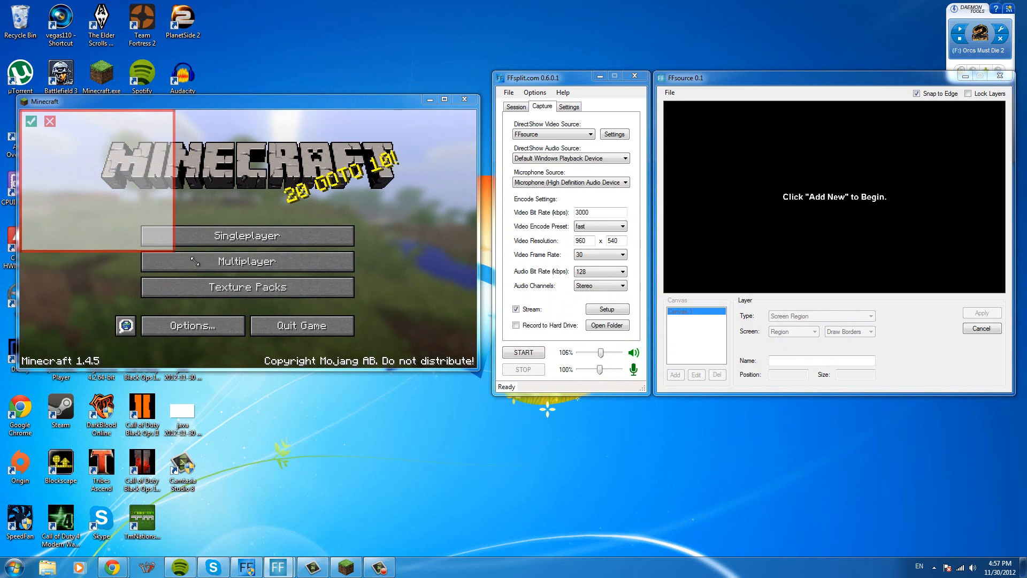
left_click_drag(172, 251, 475, 369)
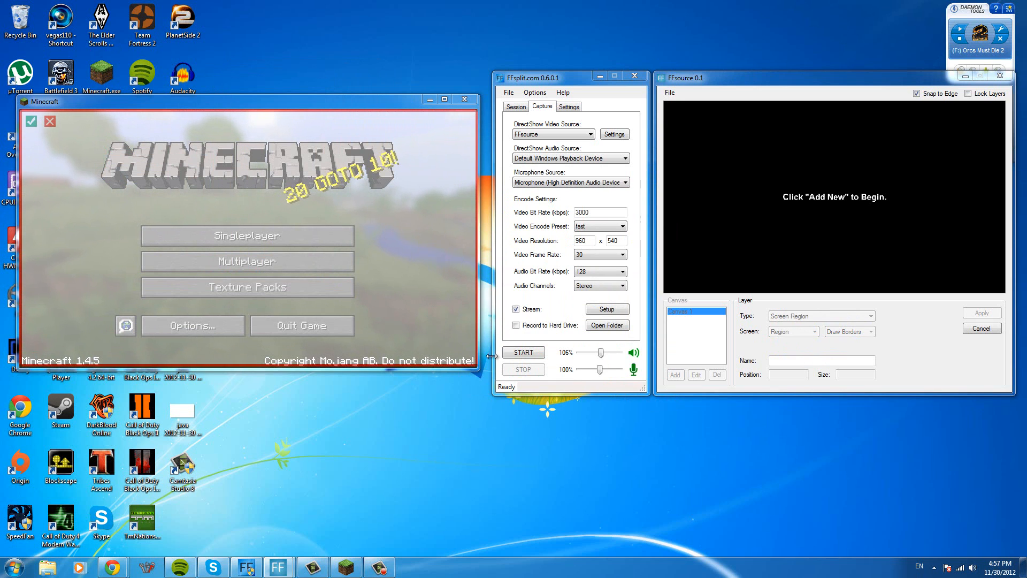
left_click(33, 123)
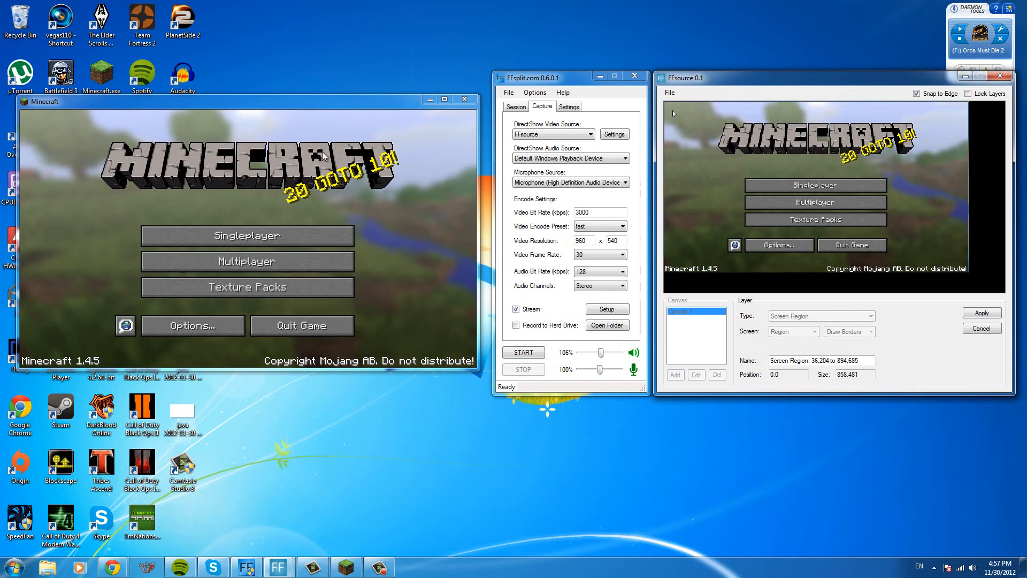
left_click_drag(973, 272, 1011, 293)
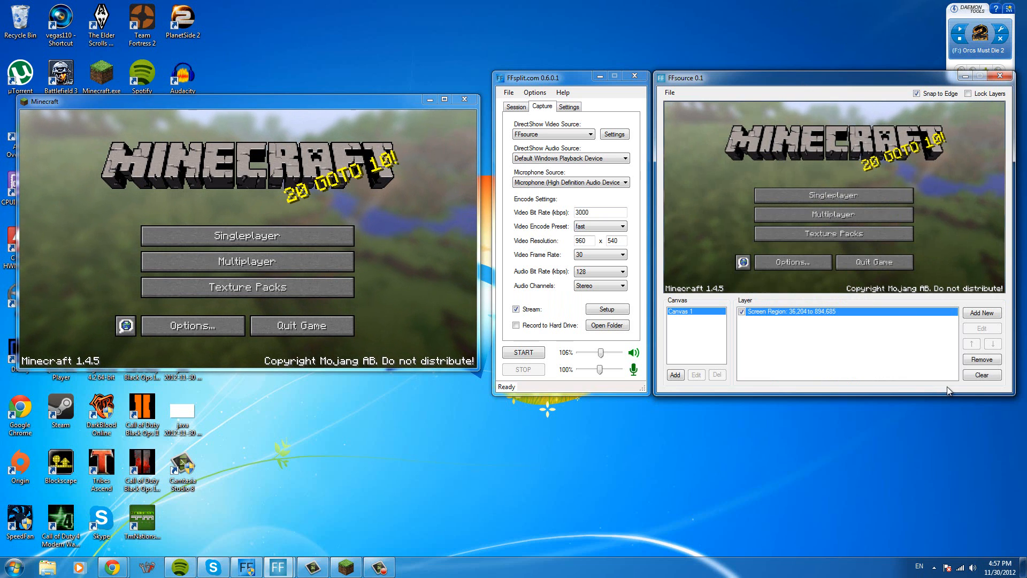
- Start a second layer of type Screen Region, using Region and Draw Borders
left_click(980, 317)
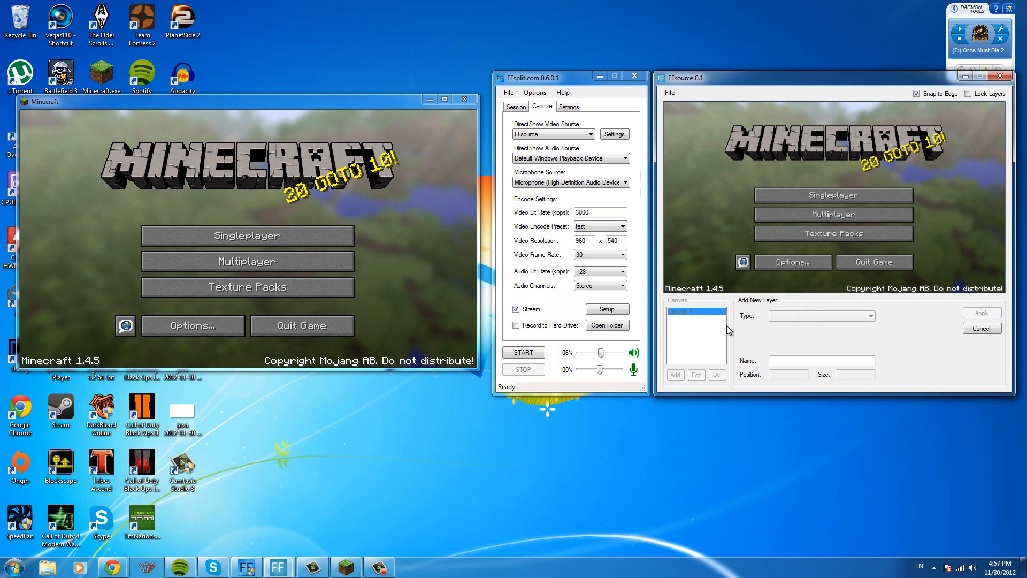
left_click(792, 316)
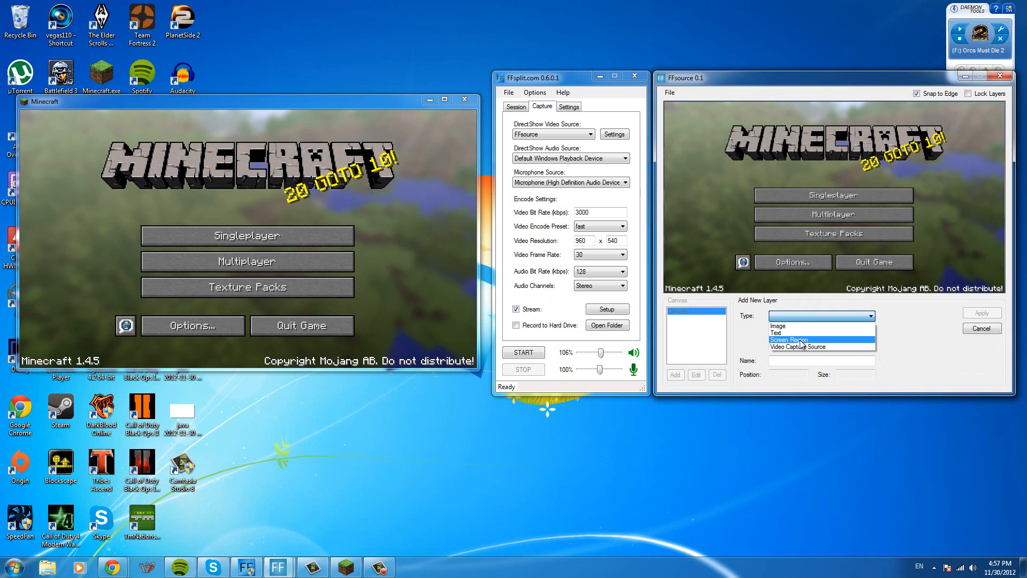
left_click(803, 340)
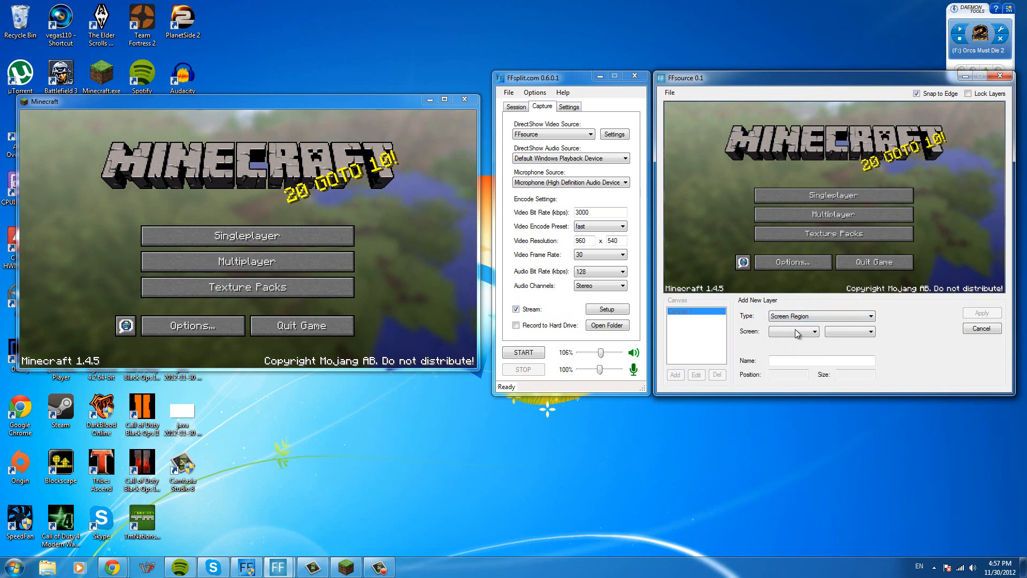
left_click(797, 332)
left_click(792, 349)
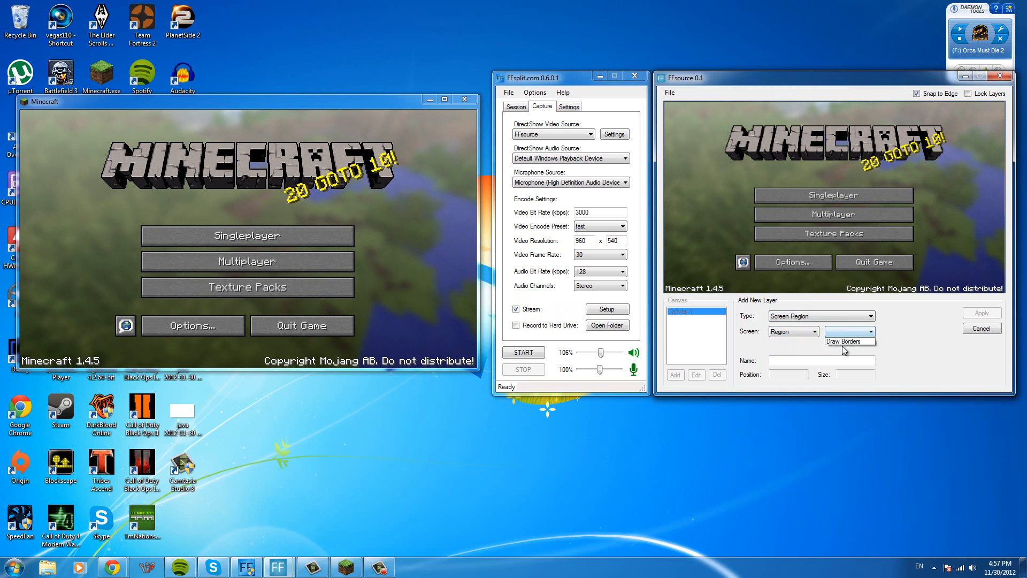
left_click(845, 341)
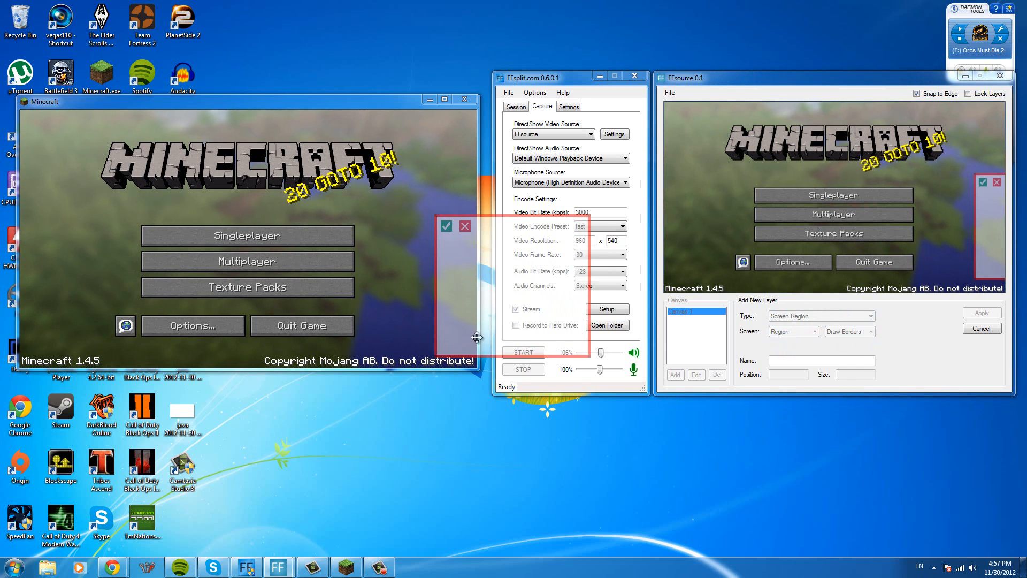
- Place the second capture region over the chat on the other monitor, about 292 by 544 pixels, and apply the layer
left_click_drag(477, 337, 0, 285)
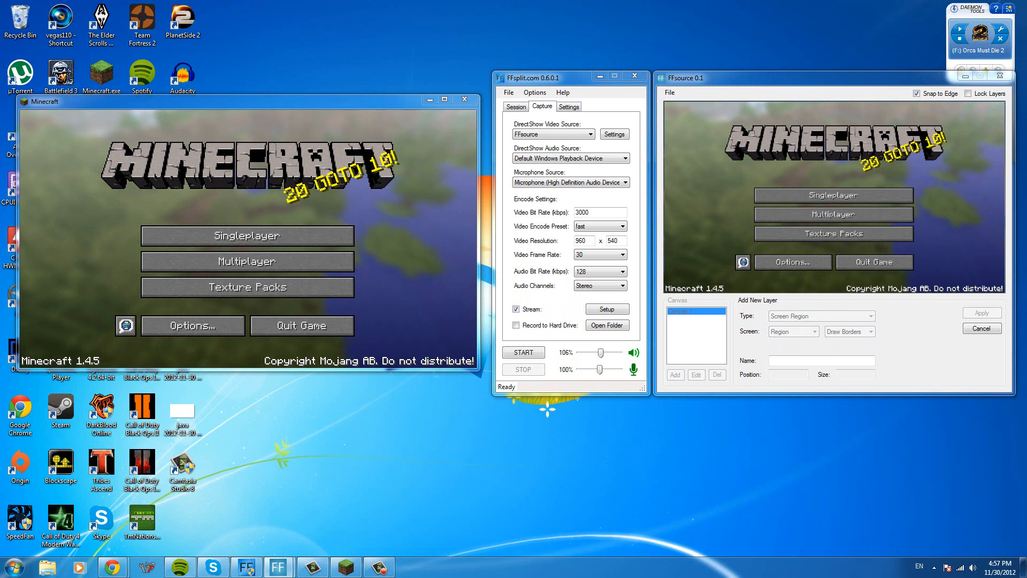
key("Return")
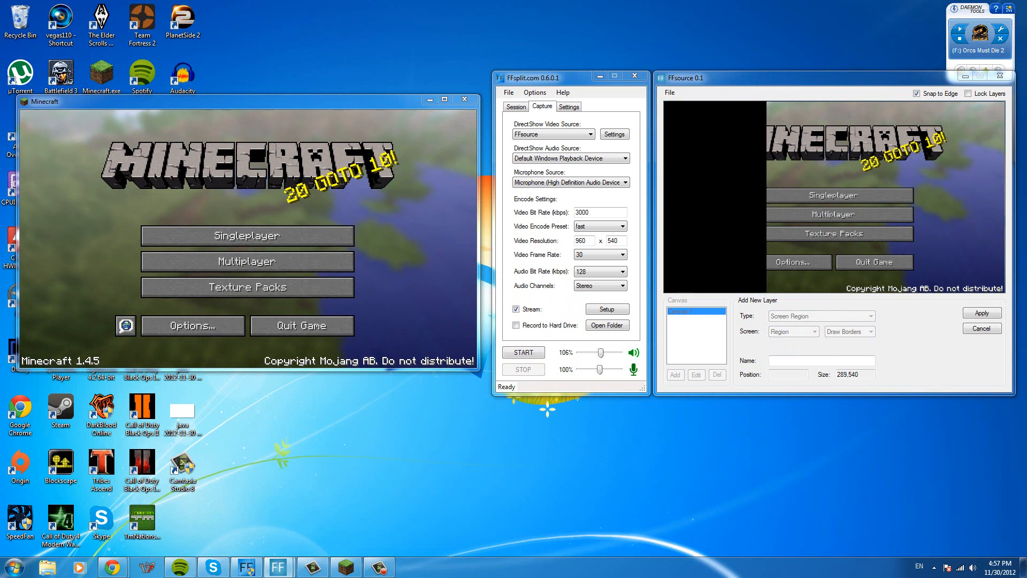
key("Return")
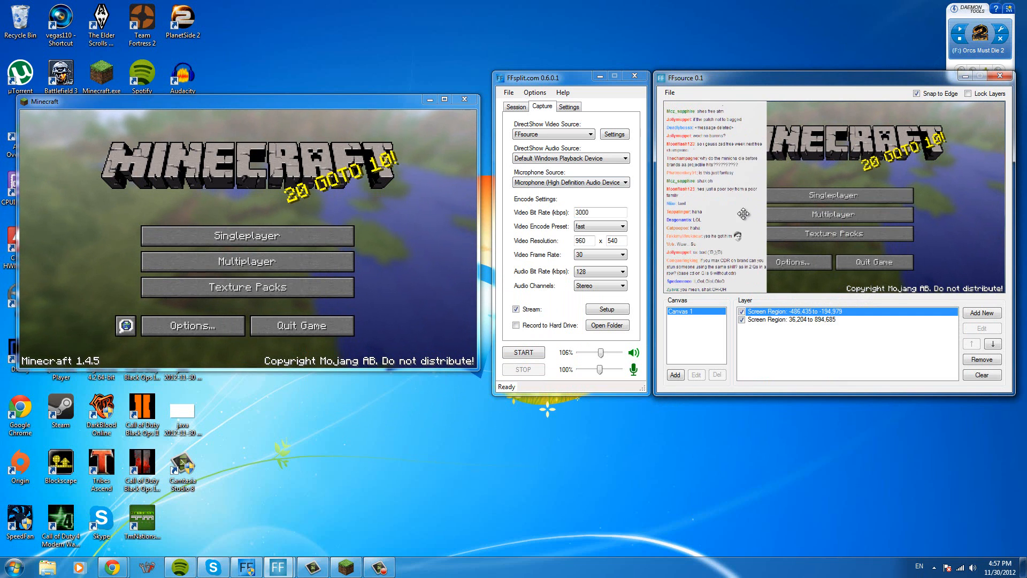
- Move the chat layer to the lower-right corner of the canvas preview and shrink it so it covers less of the game
left_click_drag(732, 198, 952, 215)
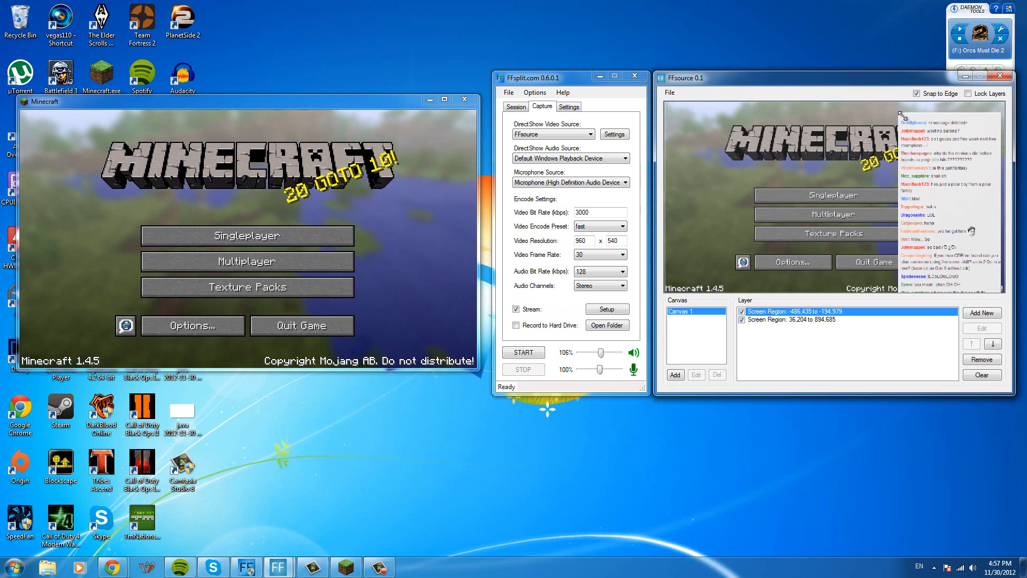
mouse_move(914, 130)
left_mouse_down()
mouse_move(949, 175)
mouse_move(927, 144)
left_mouse_up()
left_click_drag(950, 202, 955, 214)
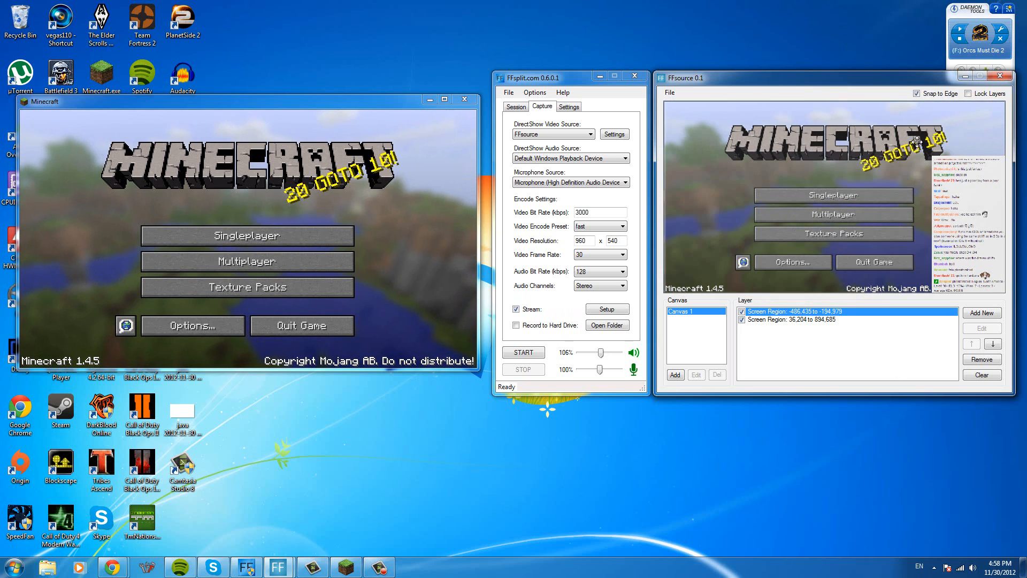
left_click(982, 313)
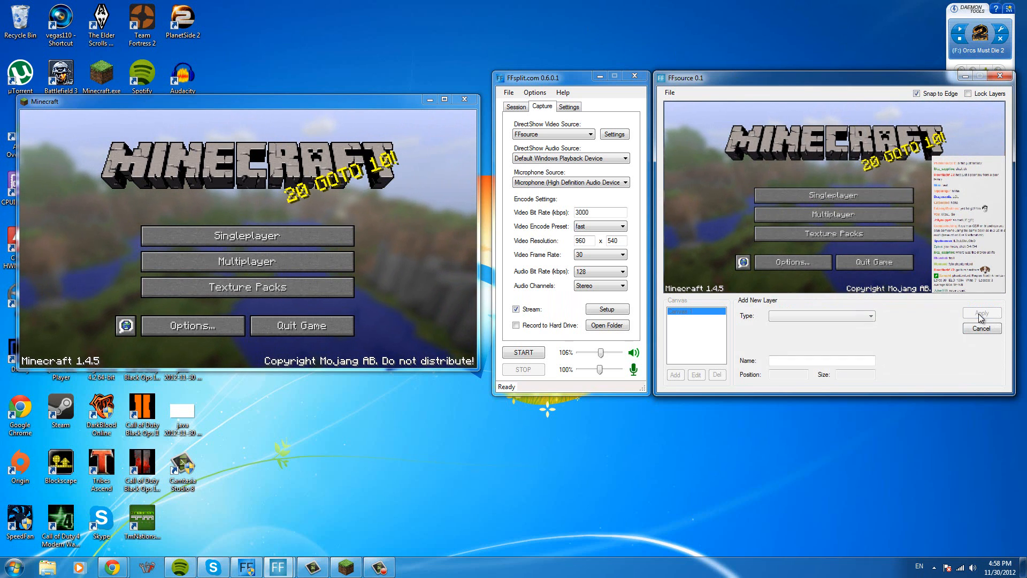
left_click(837, 317)
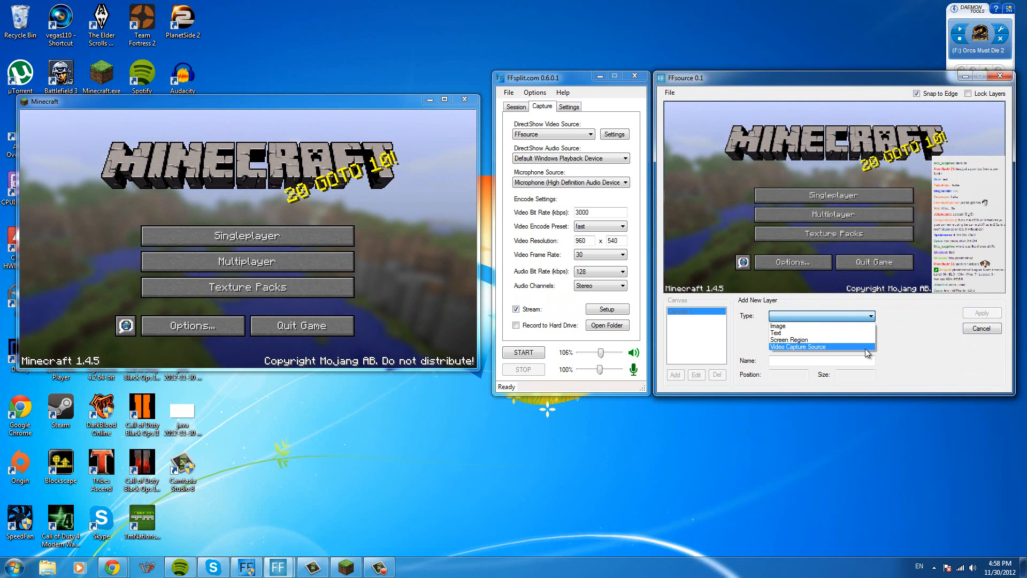
left_click(864, 315)
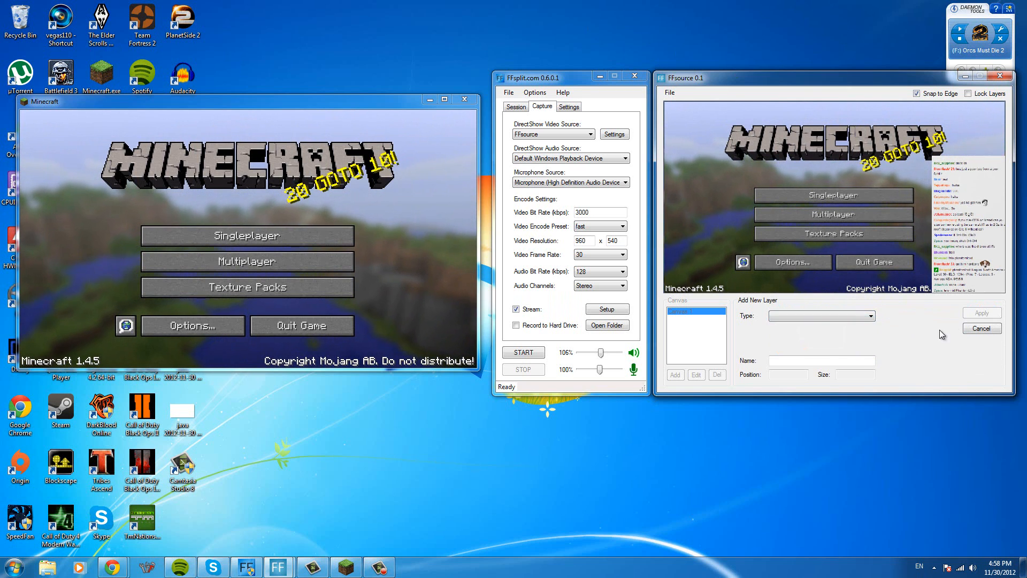
left_click(981, 329)
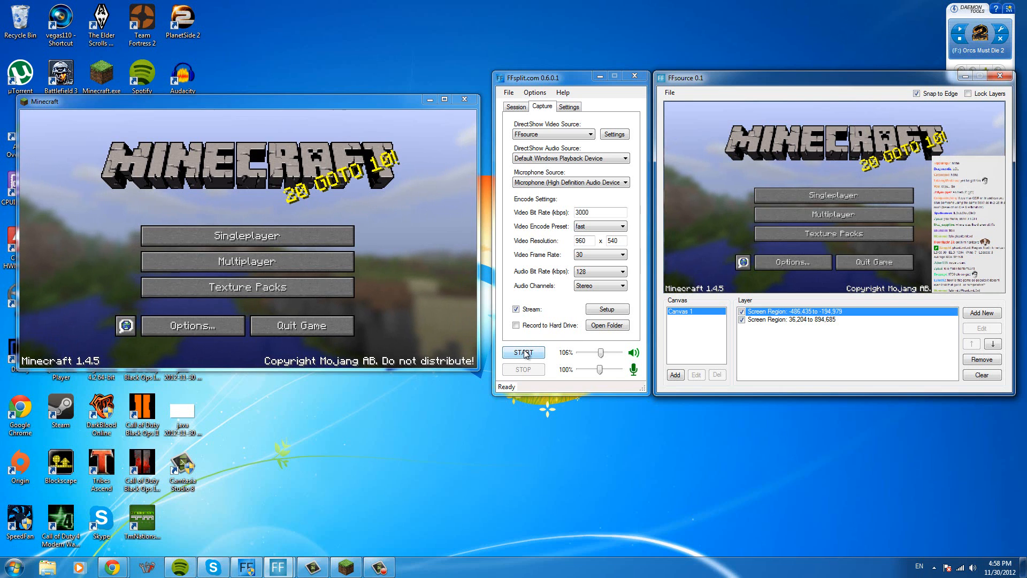
- Try out the Record to Hard Drive option, view the recording folder, and turn the option back off
left_click(540, 324)
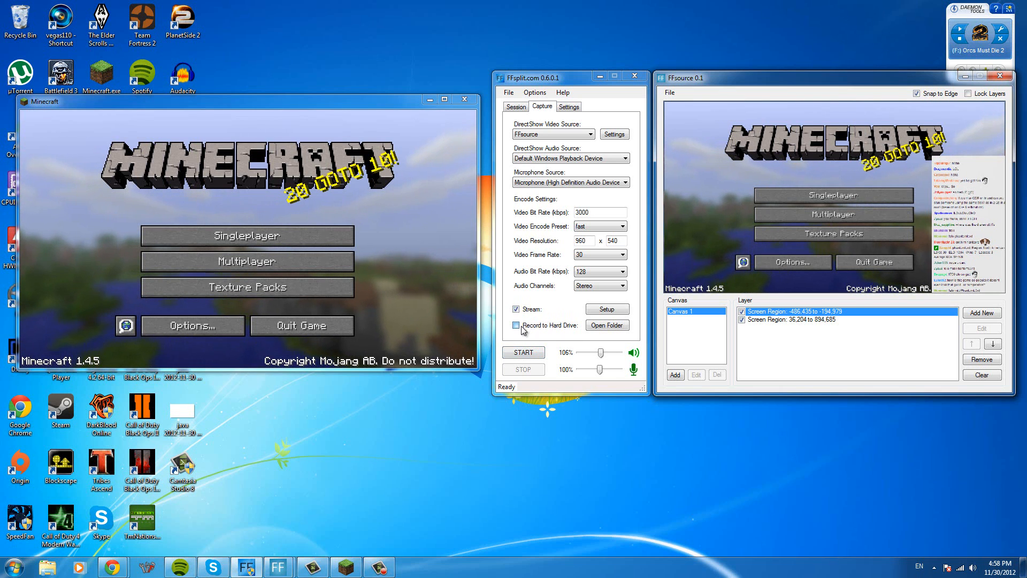
left_click(603, 327)
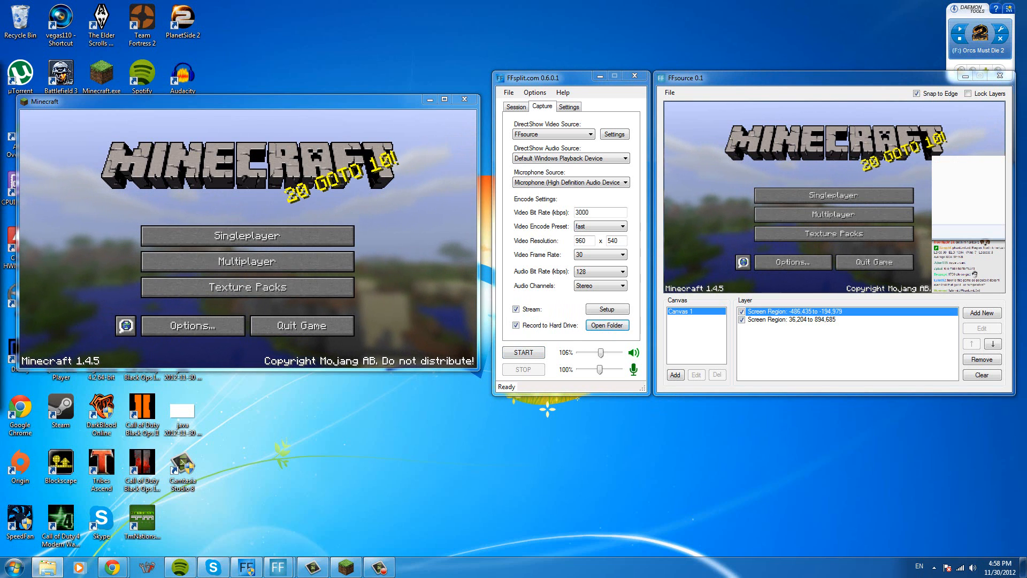
left_click_drag(0, 129, 591, 75)
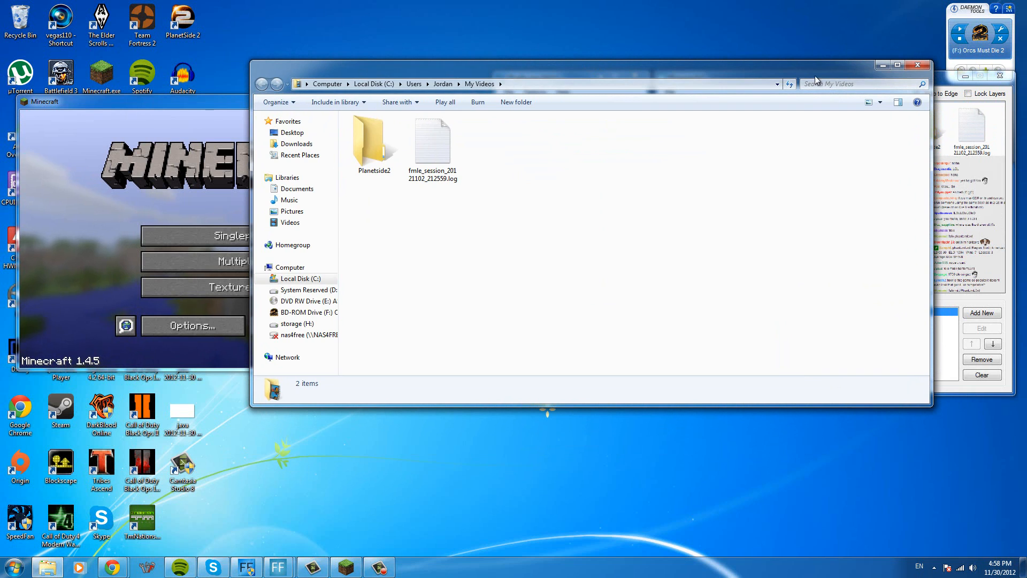
left_click(917, 66)
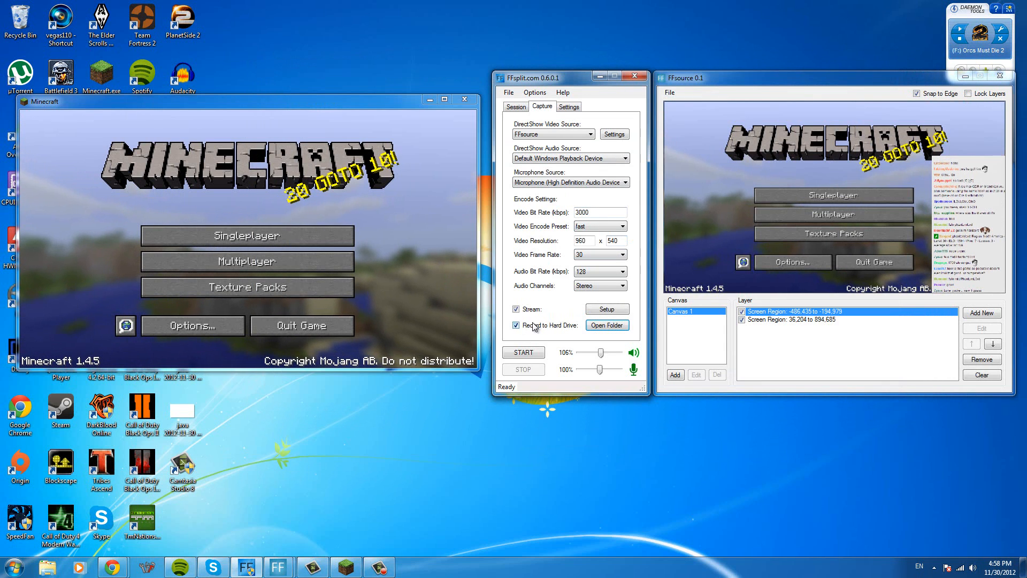
left_click(517, 325)
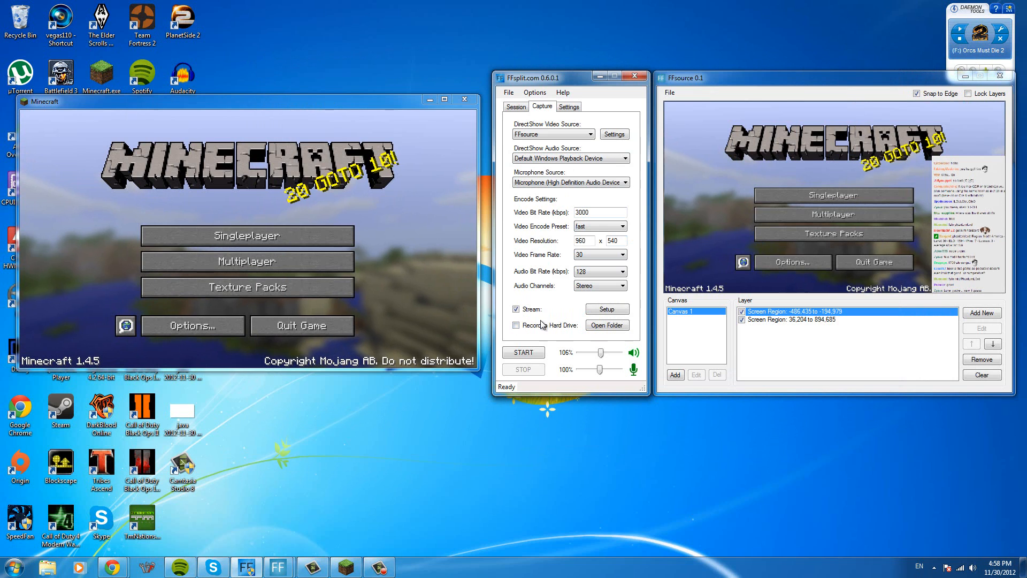
- Review FFsplit's recording and stream settings and its session statistics, returning to the capture options
left_click(569, 107)
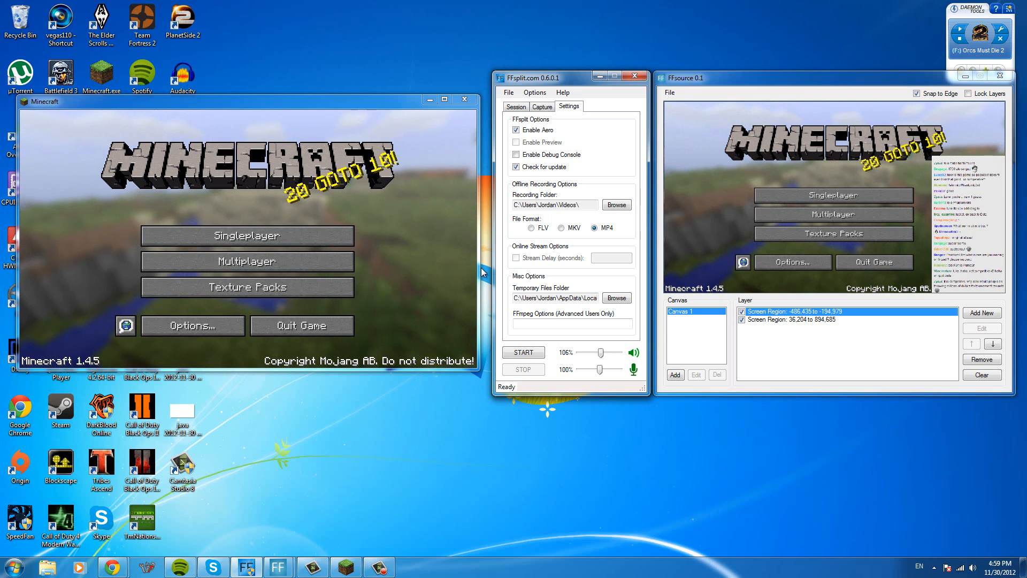
left_click(542, 107)
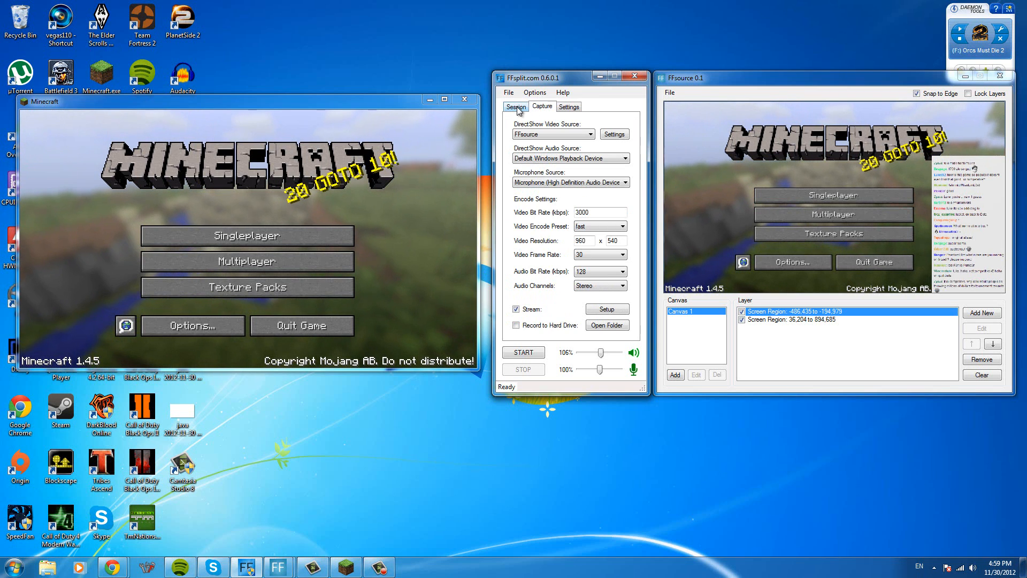
left_click(517, 107)
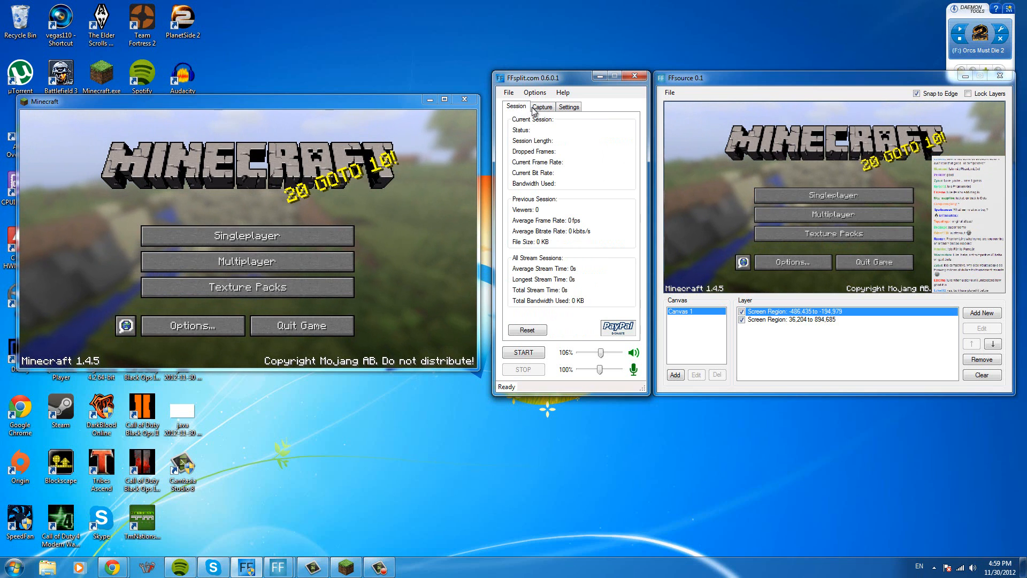
left_click(542, 107)
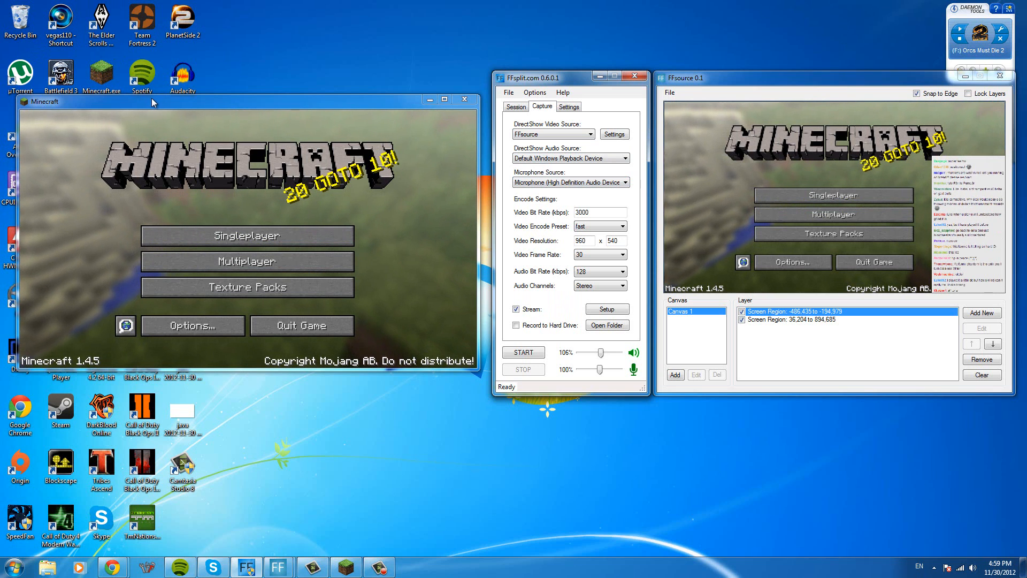
- Load the singleplayer world New World in Minecraft
left_click(245, 241)
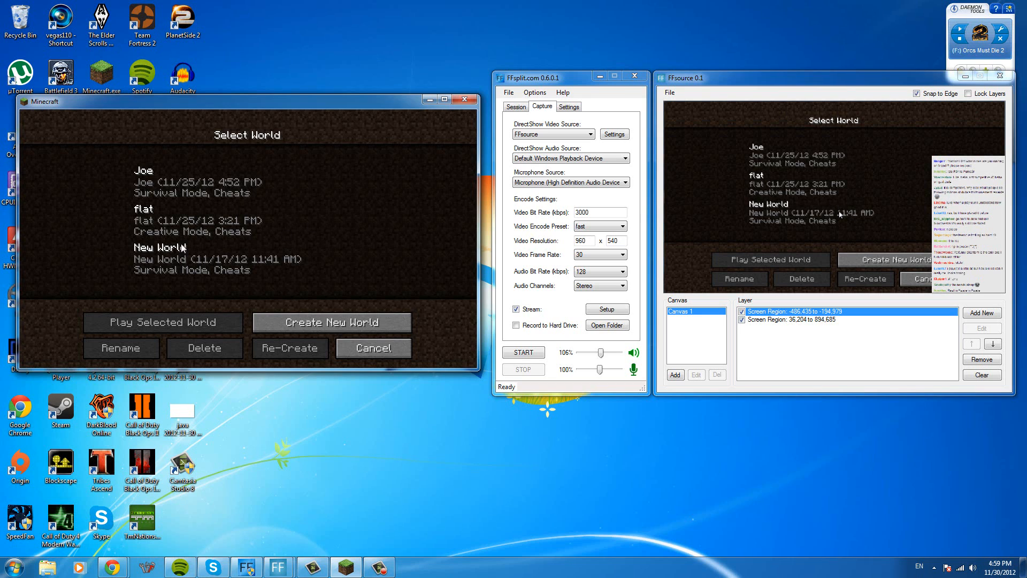
left_click(204, 271)
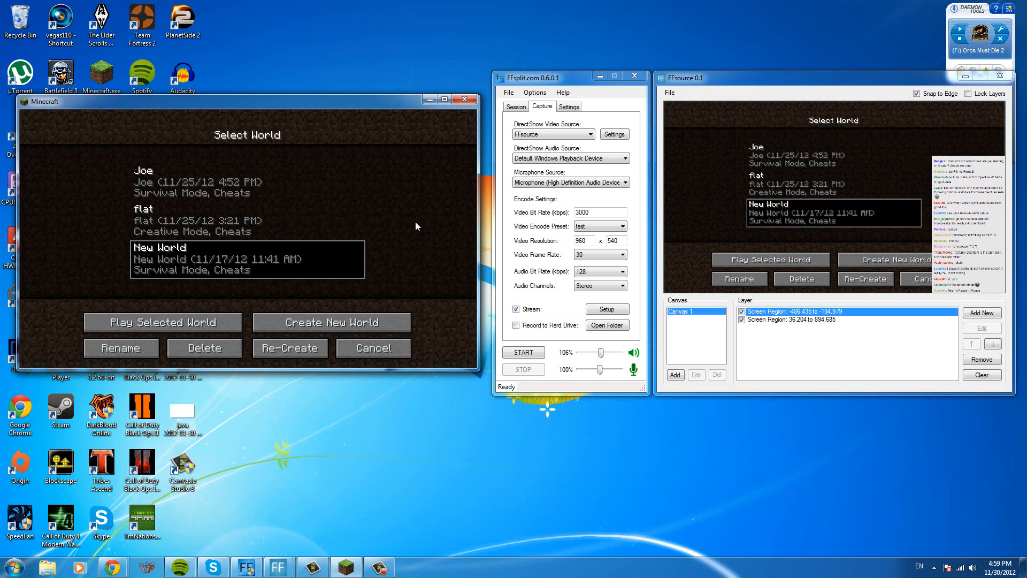
double_click(317, 258)
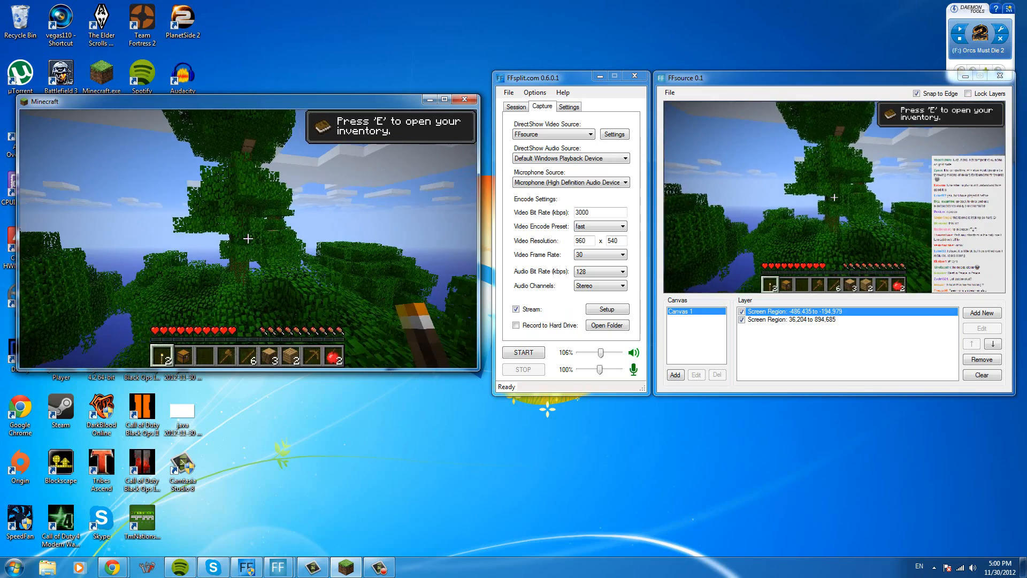
- Play briefly in the world to check the captured preview, and close Minecraft from the paused game
left_click(248, 239)
left_click(248, 239)
left_click(248, 239)
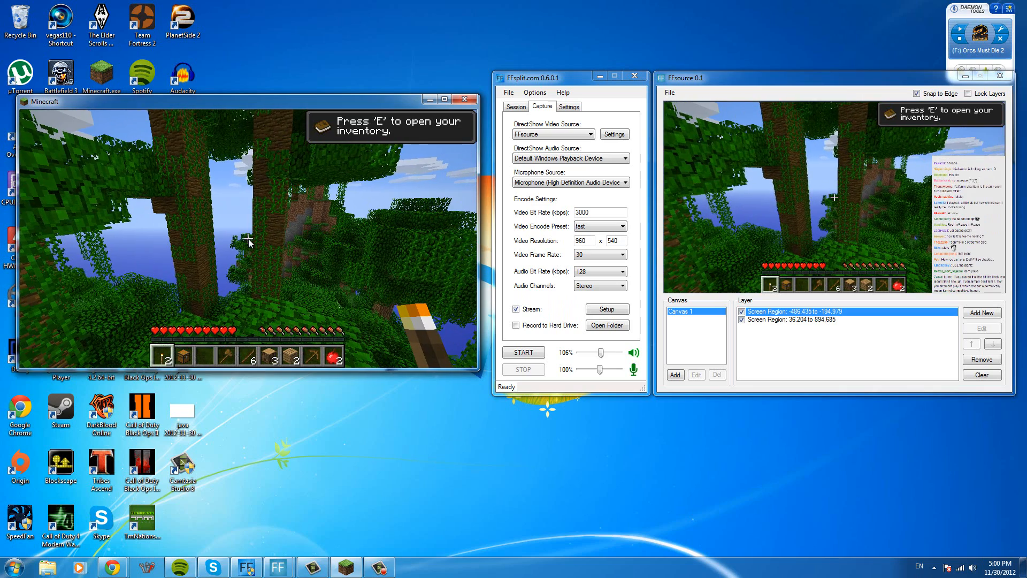
key("Escape")
left_click(466, 97)
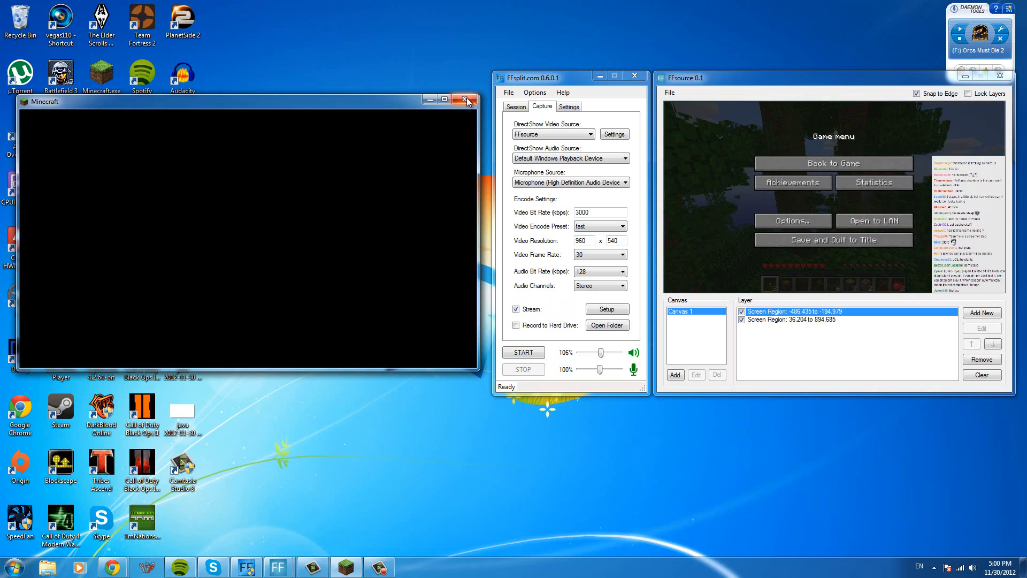